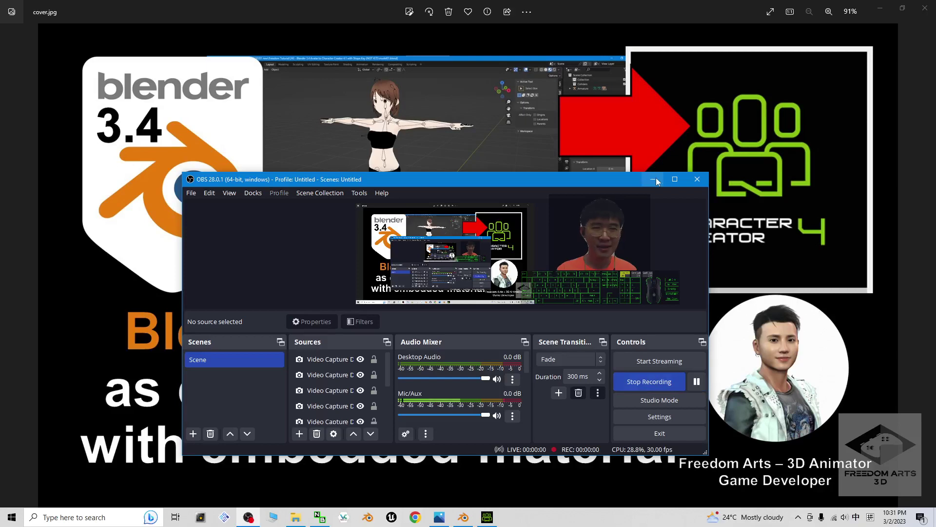
- Clear away the windows covering the avatar scene and maximize the Blender window
click(652, 179)
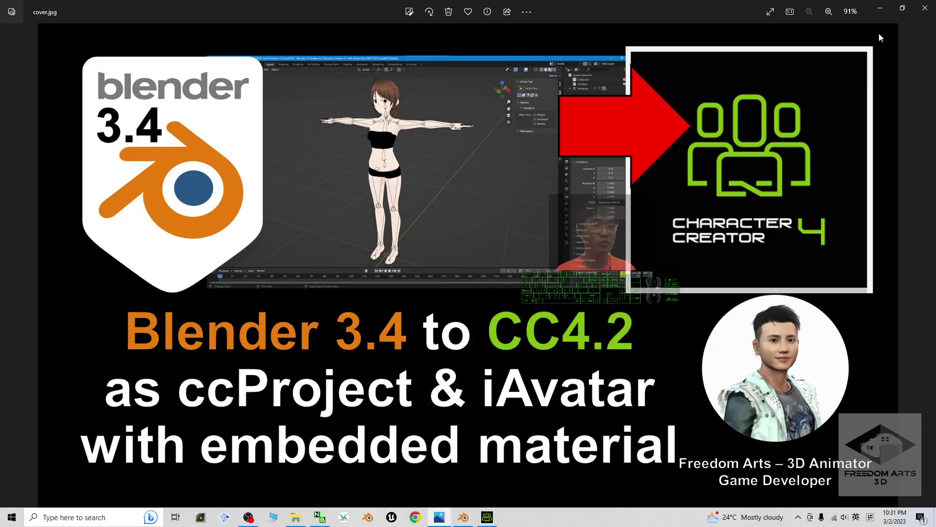
click(882, 10)
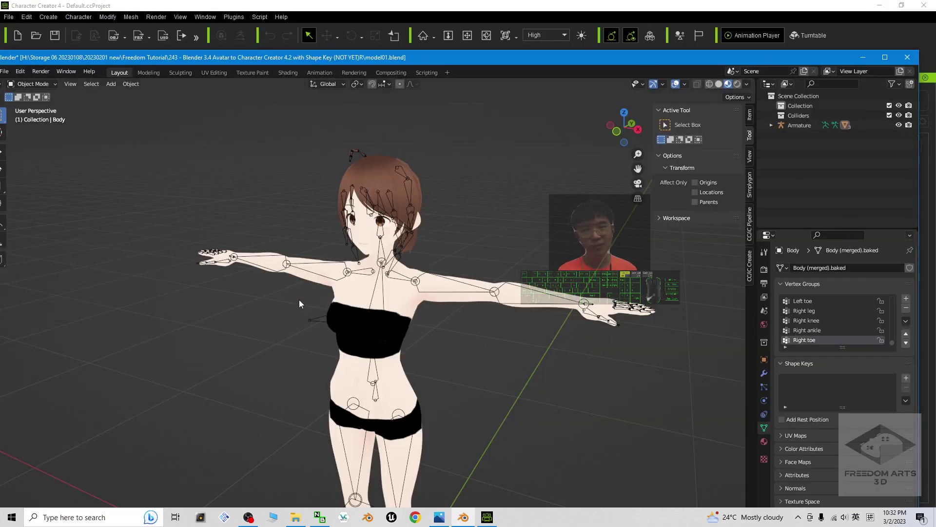
scroll(299, 300, down, 5)
scroll(470, 367, up, 5)
middle_drag(481, 382, 484, 87)
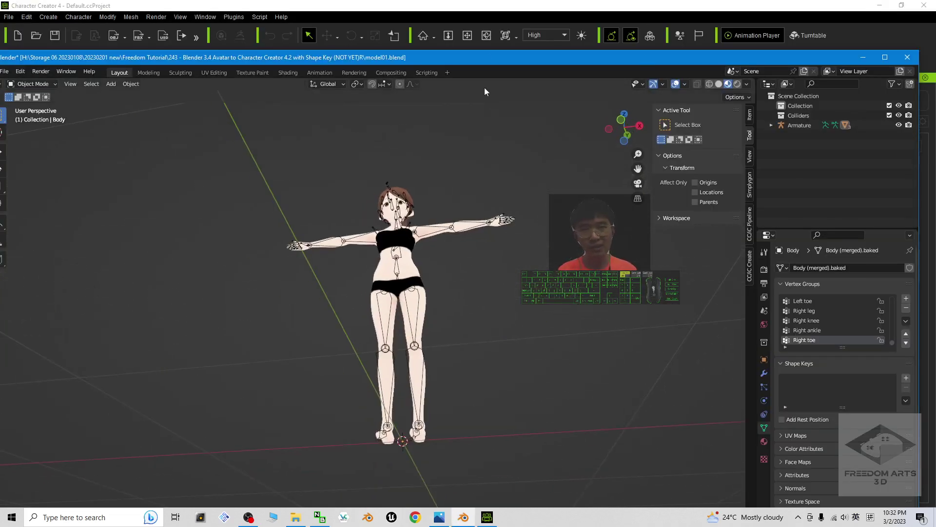
double_click(482, 58)
- Examine the rigged anime avatar from several angles and select its armature
middle_drag(512, 266, 543, 286)
right_click(543, 286)
middle_drag(650, 243, 376, 256)
scroll(537, 296, up, 5)
click(411, 270)
scroll(422, 256, down, 7)
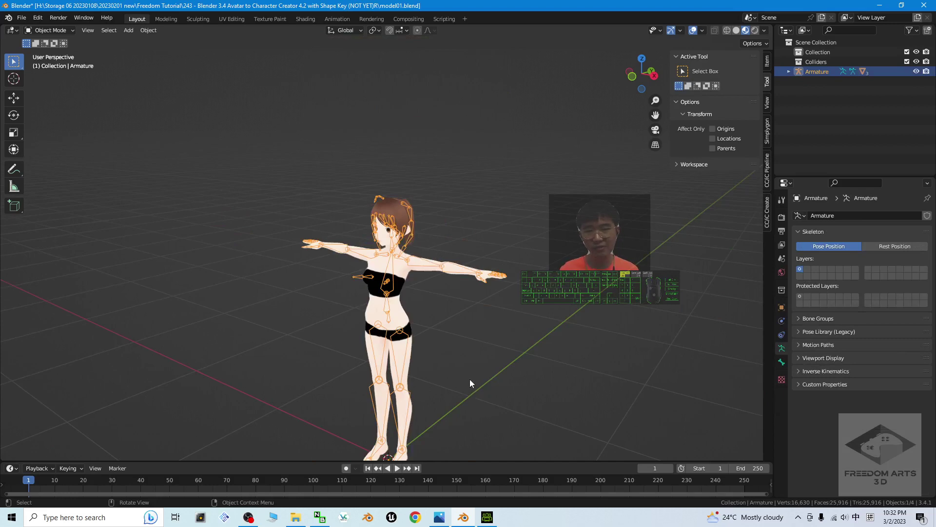
middle_drag(470, 379, 537, 347)
scroll(537, 347, up, 5)
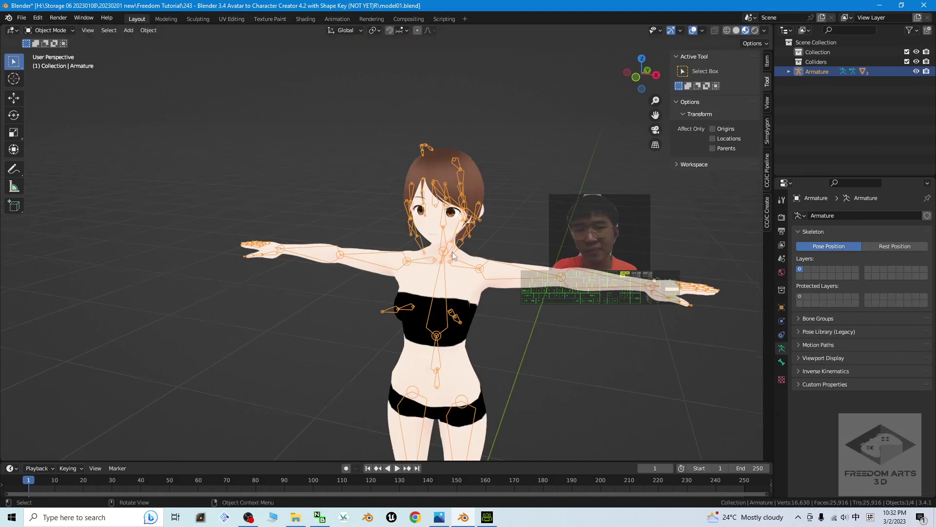
scroll(490, 318, up, 3)
- View the avatar's body texture in the UV Editing workspace and return to the Layout view of the model
click(230, 19)
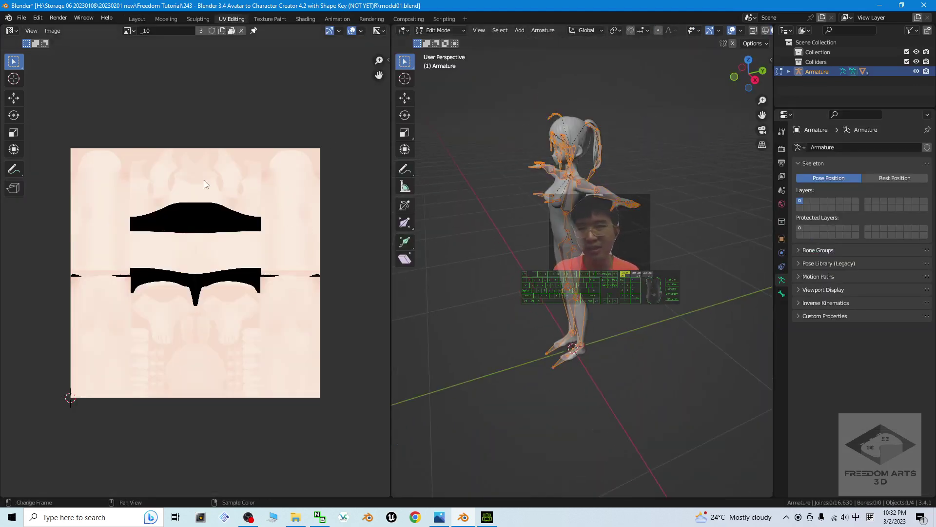
click(134, 30)
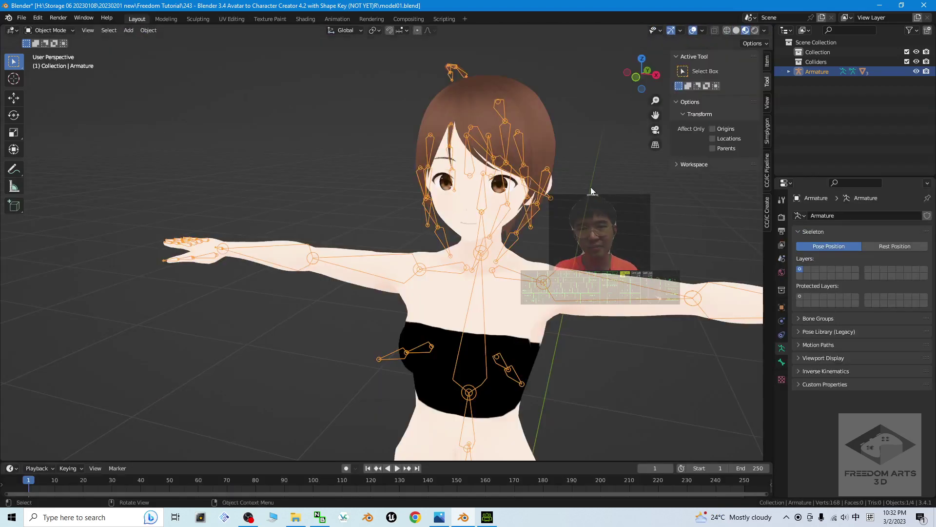
scroll(591, 364, down, 3)
scroll(591, 365, up, 2)
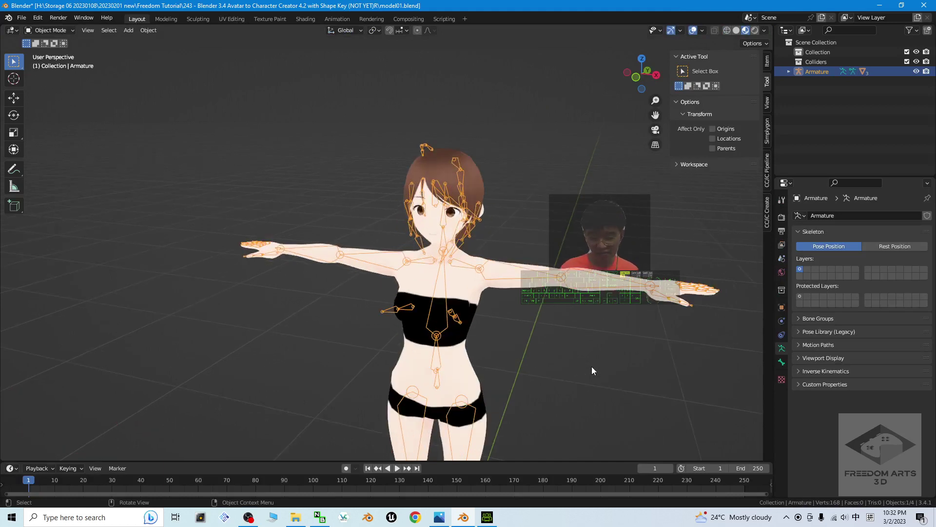
shift+middle_drag(563, 364, 573, 315)
- Switch to Character Creator 4, start a new project and view the Facial Profile Editor
click(489, 515)
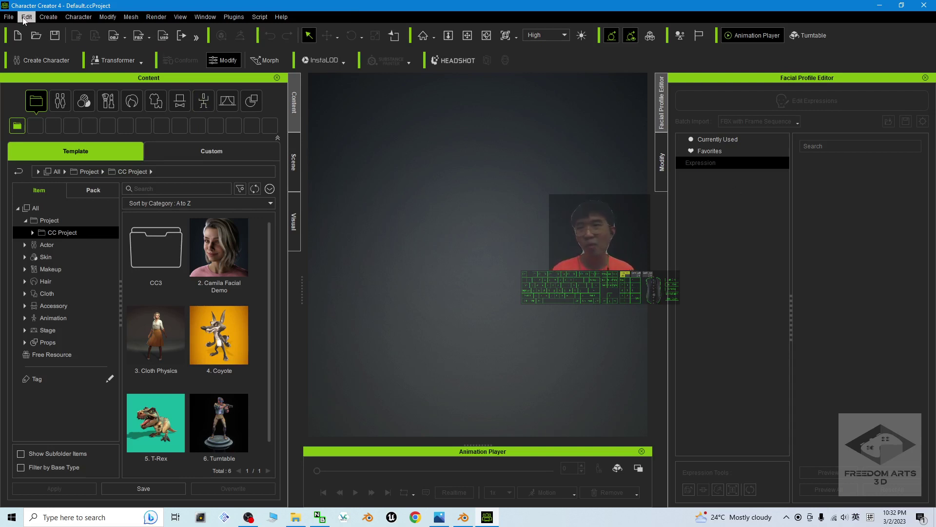
click(9, 16)
click(19, 29)
click(508, 266)
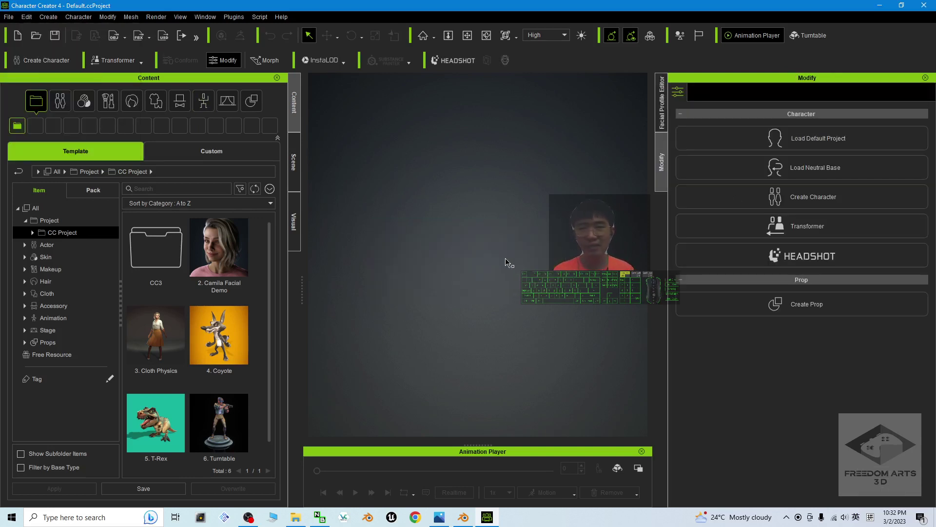
click(658, 97)
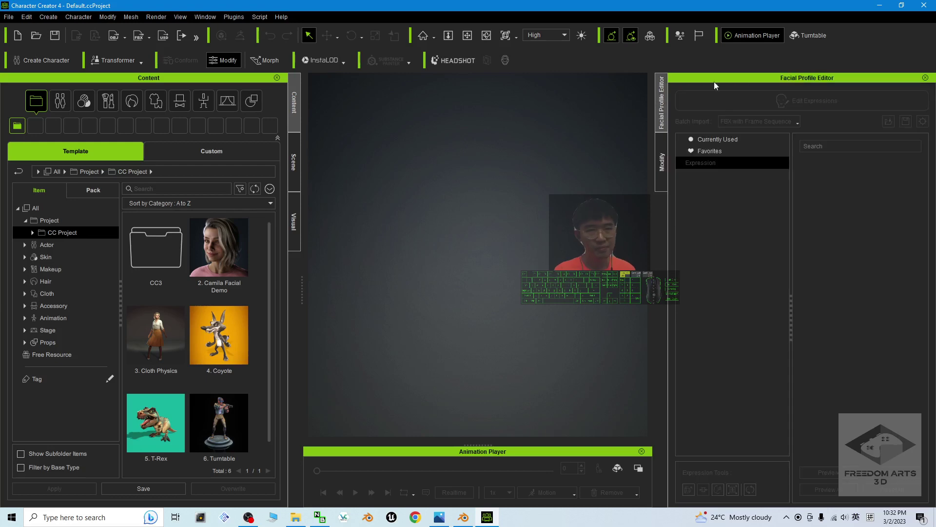
click(926, 78)
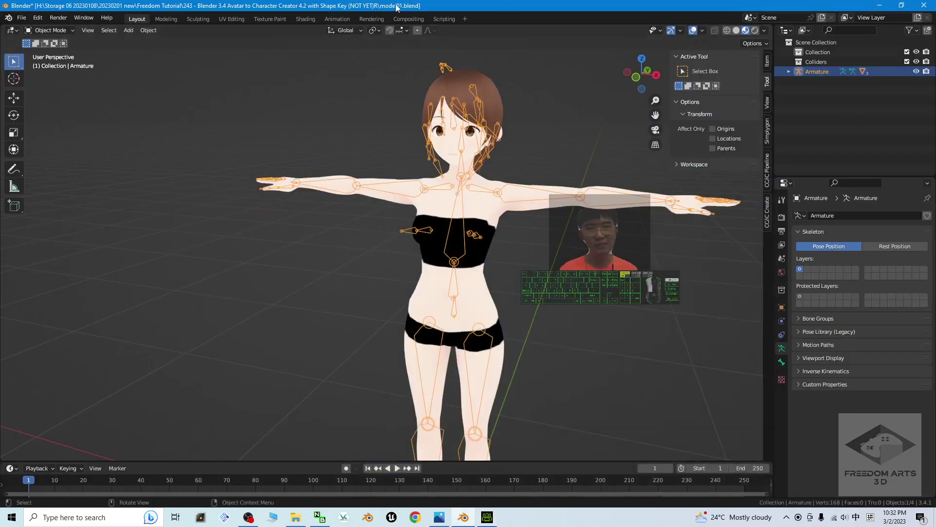
- Uncover the desktop, create a folder there named "01 - From Blender" and open it
drag(396, 6, 546, 64)
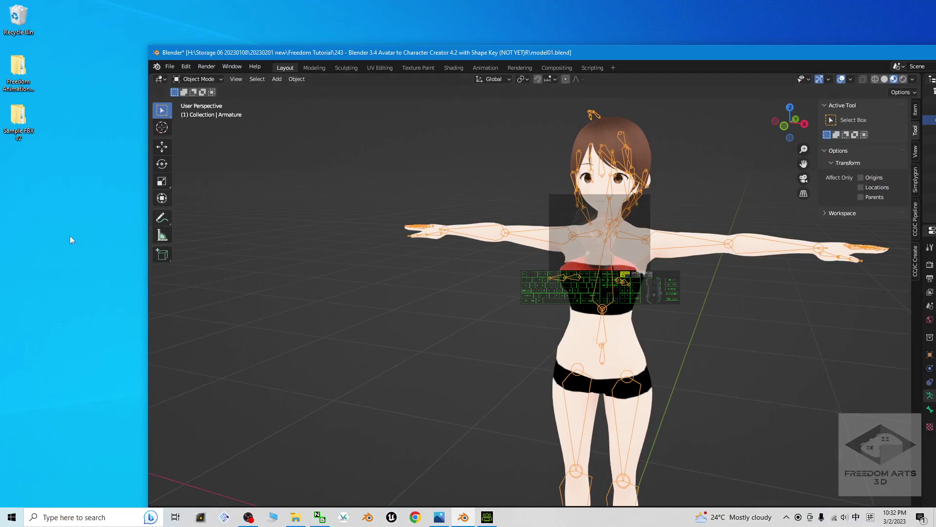
right_click(31, 213)
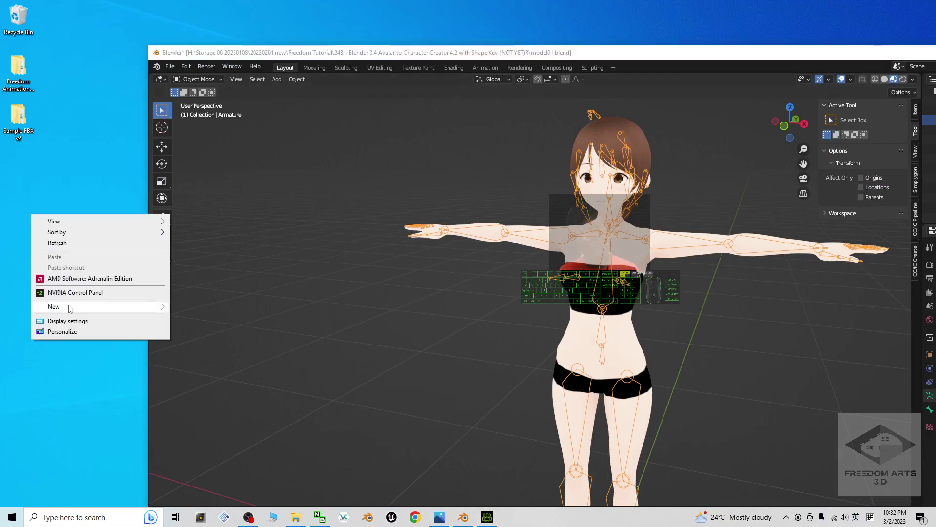
mouse_move(146, 307)
click(190, 308)
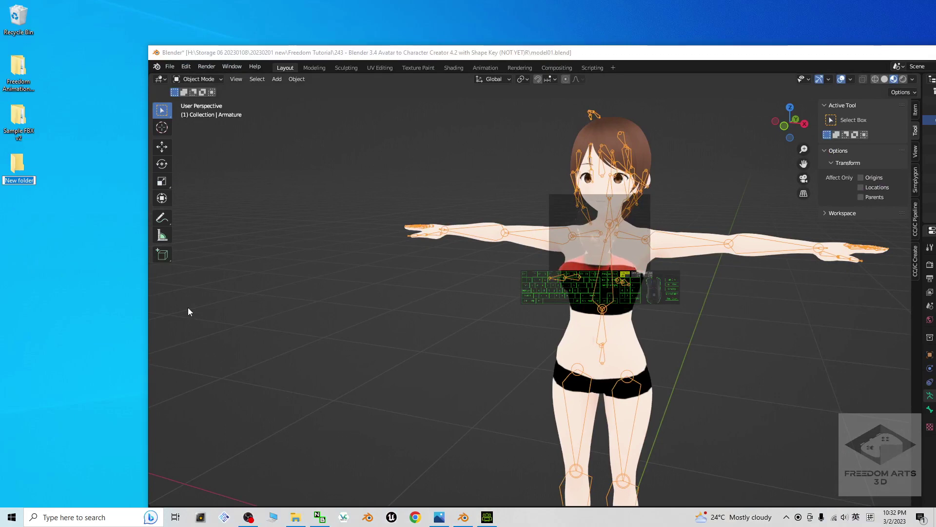
text(01 - From Blender)
key(Return)
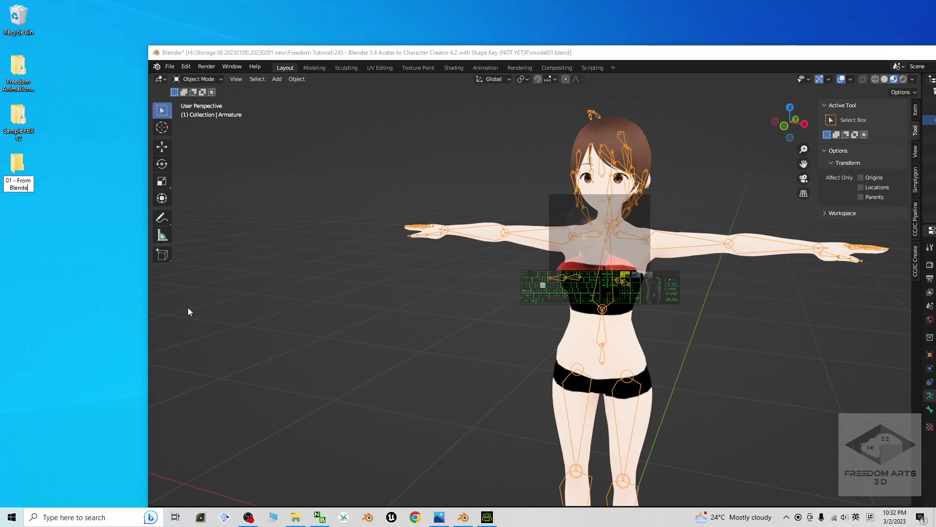
key(Return)
drag(665, 31, 242, 31)
- Start an FBX export from Blender with the desktop folder "01 - From Blender" as the destination
drag(525, 53, 562, 53)
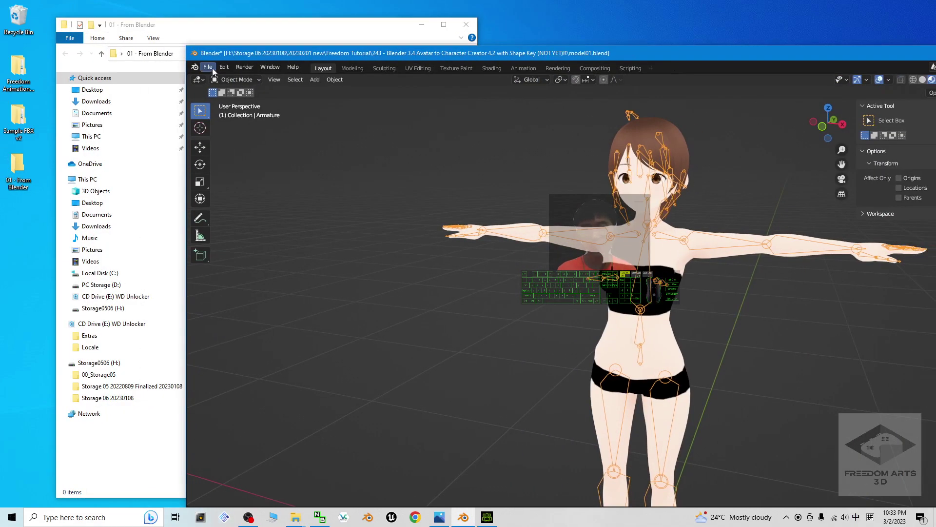
drag(242, 47, 327, 41)
click(294, 61)
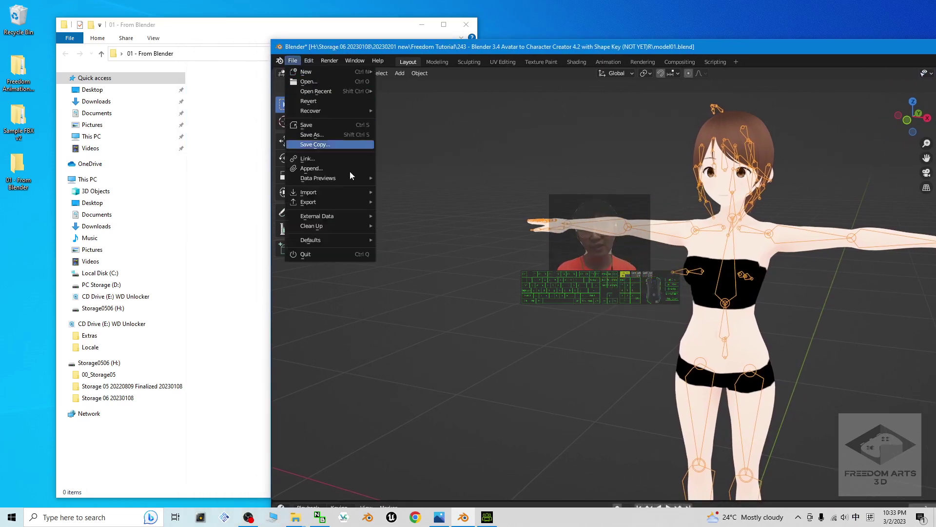
mouse_move(338, 199)
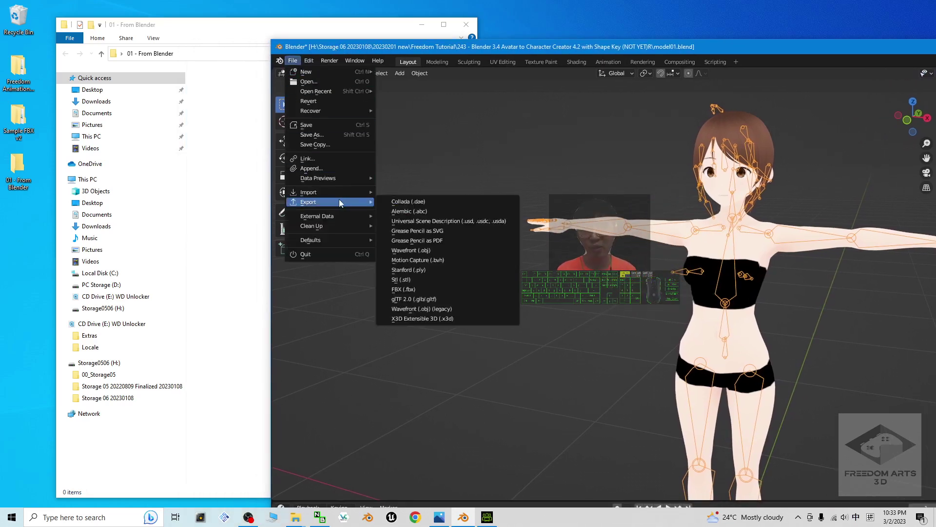
click(416, 290)
drag(664, 144, 564, 131)
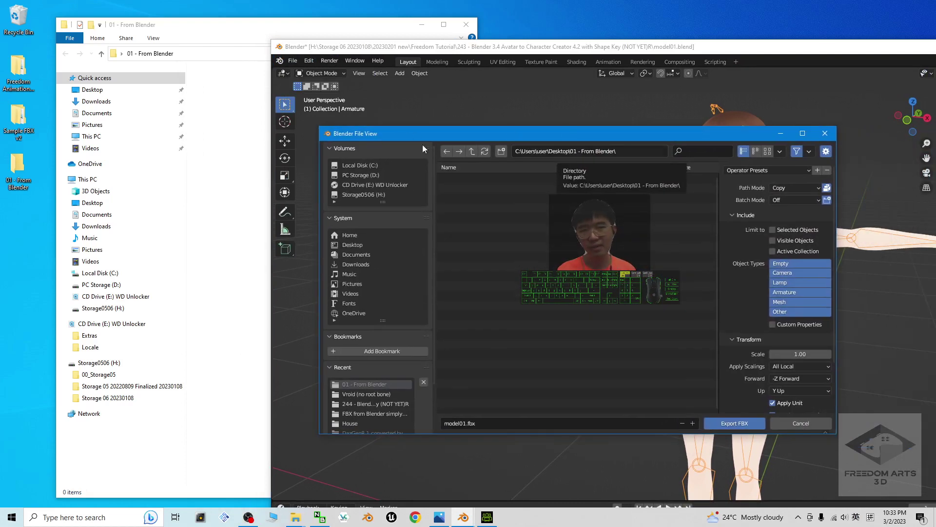
click(353, 245)
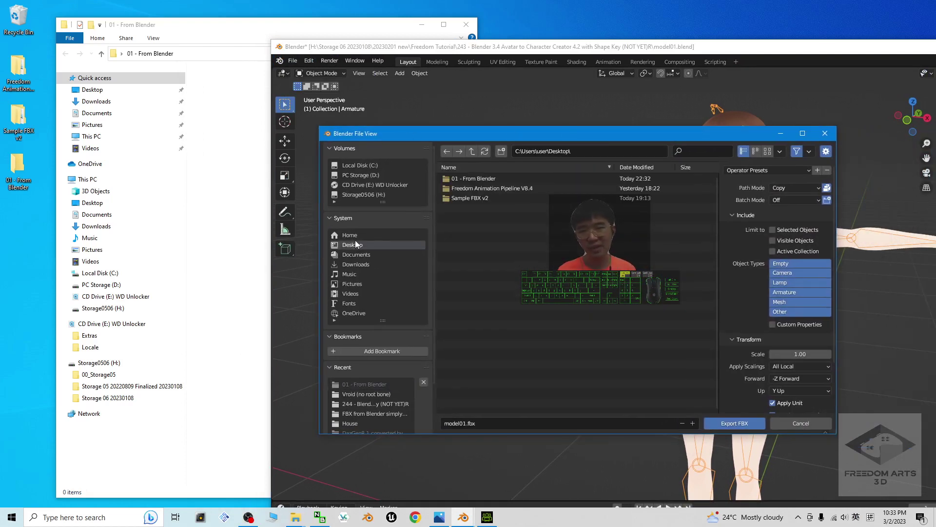
double_click(459, 179)
- Set the FBX export's Path Mode to Copy
drag(693, 134, 486, 136)
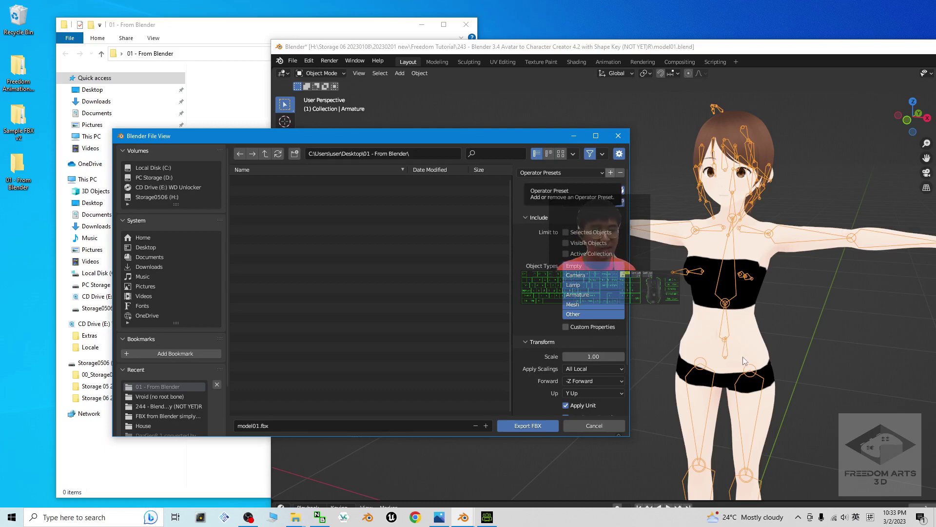
drag(517, 136, 572, 113)
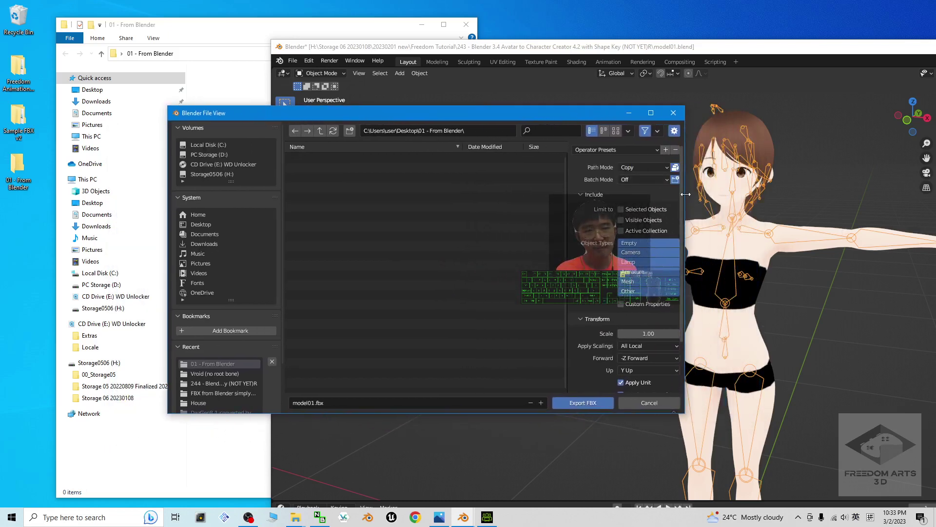
drag(684, 205, 703, 209)
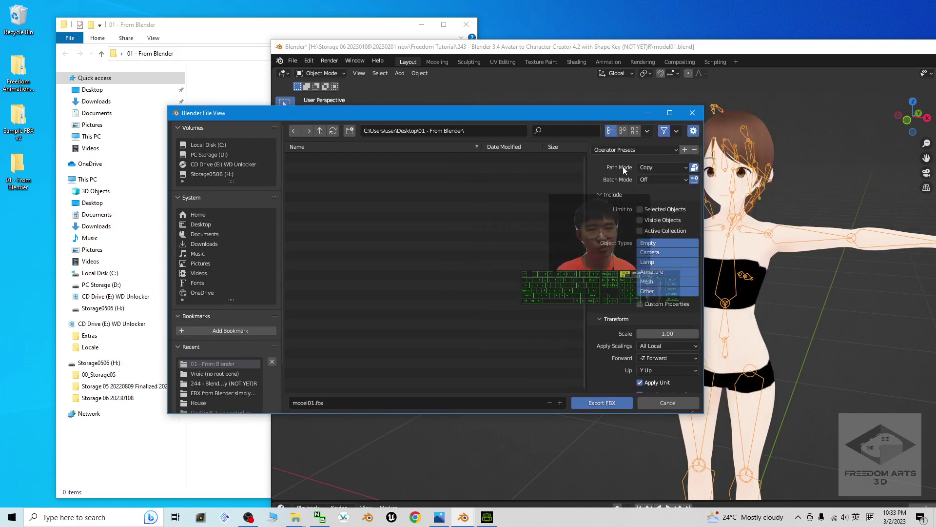
click(649, 168)
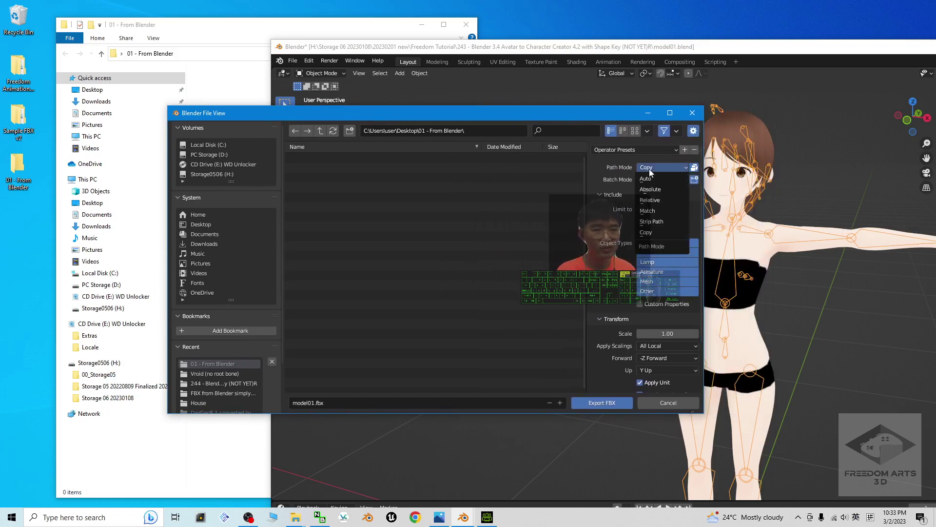
click(651, 235)
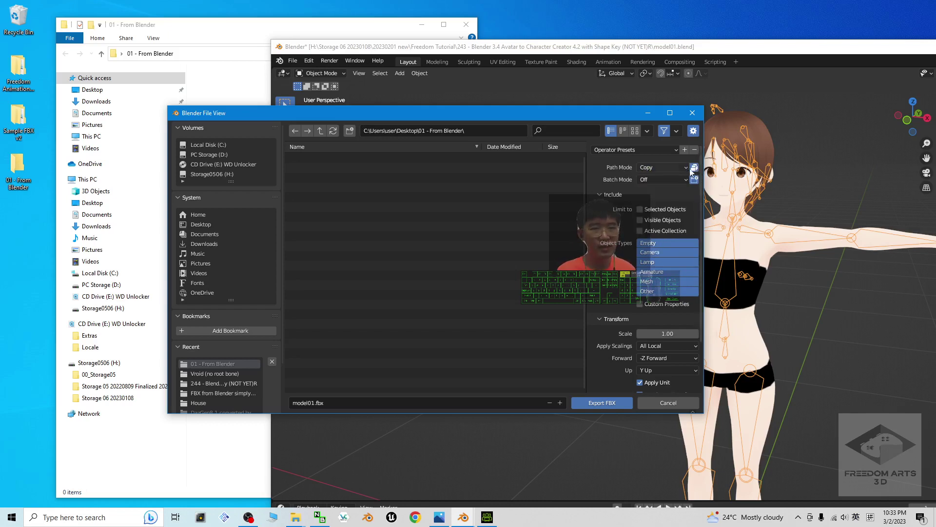
click(682, 168)
click(651, 177)
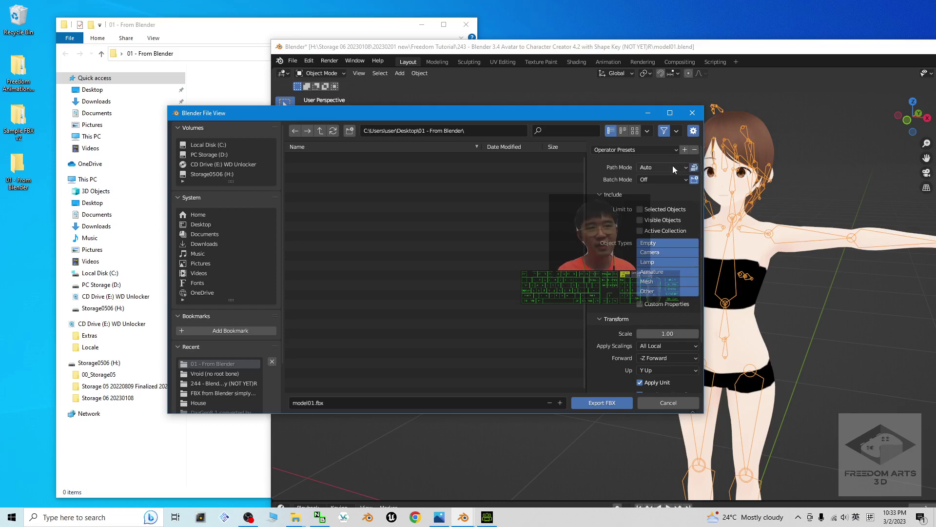
click(672, 167)
click(650, 237)
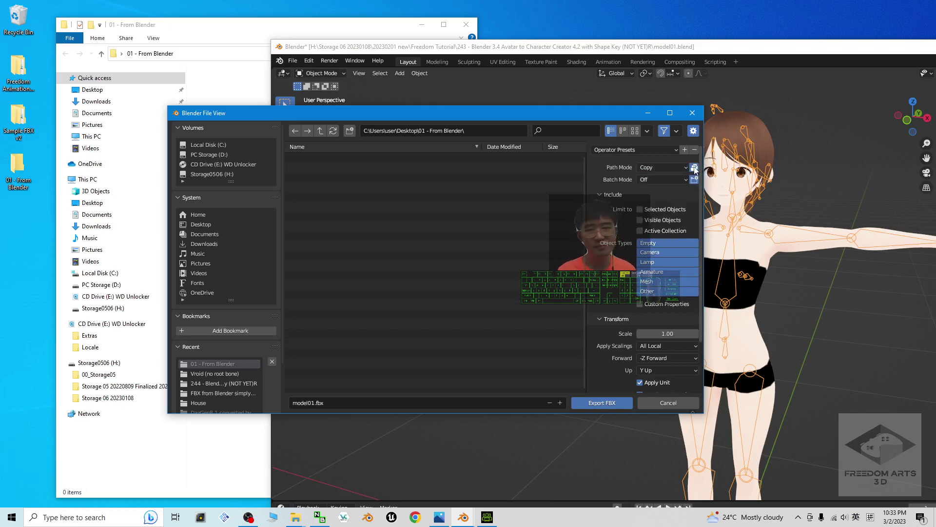
- Export the avatar as model01.fbx and check the "01 - From Blender" folder
drag(373, 116, 409, 97)
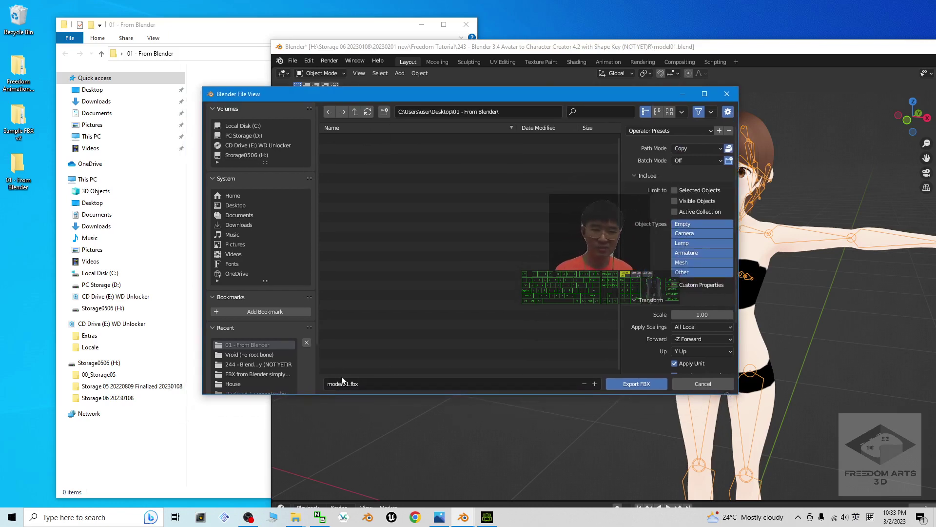
click(364, 382)
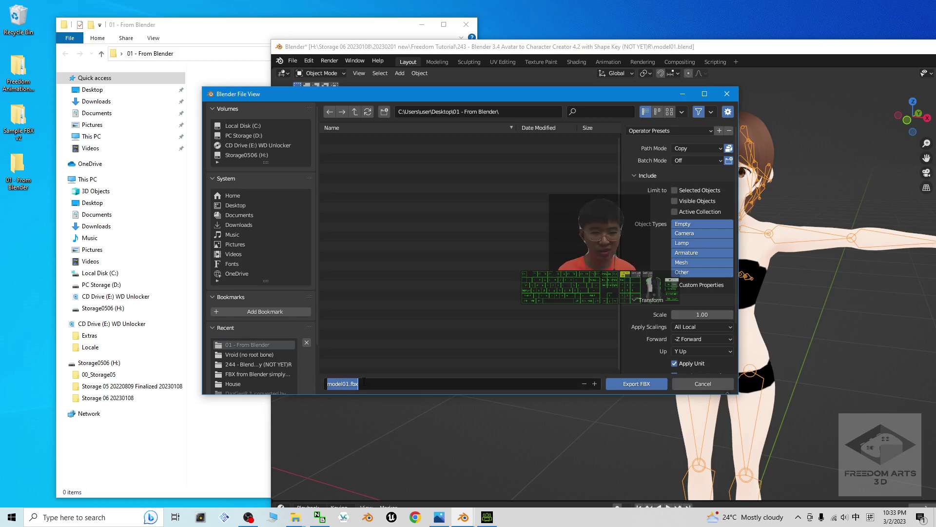
click(648, 383)
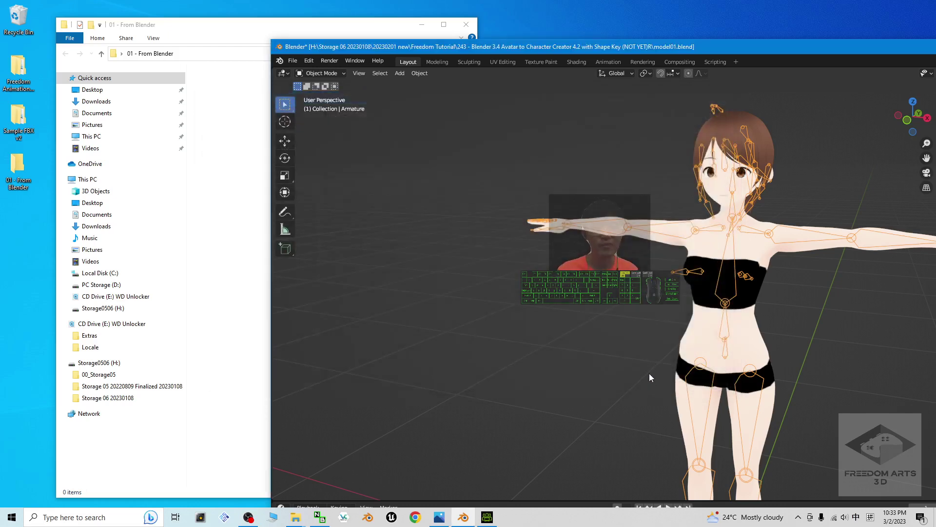
click(203, 32)
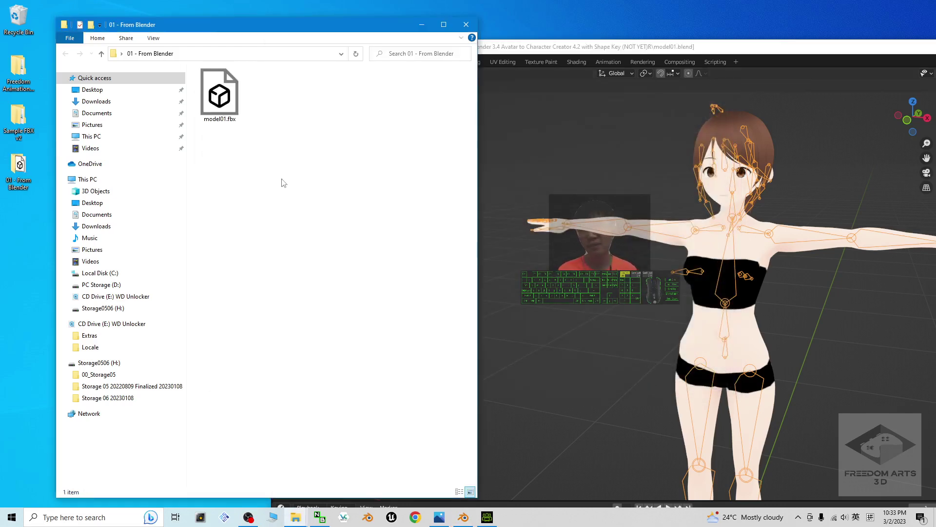
- Move the Blender window off the folder's contents and minimize it
drag(620, 48, 362, 89)
drag(758, 87, 797, 75)
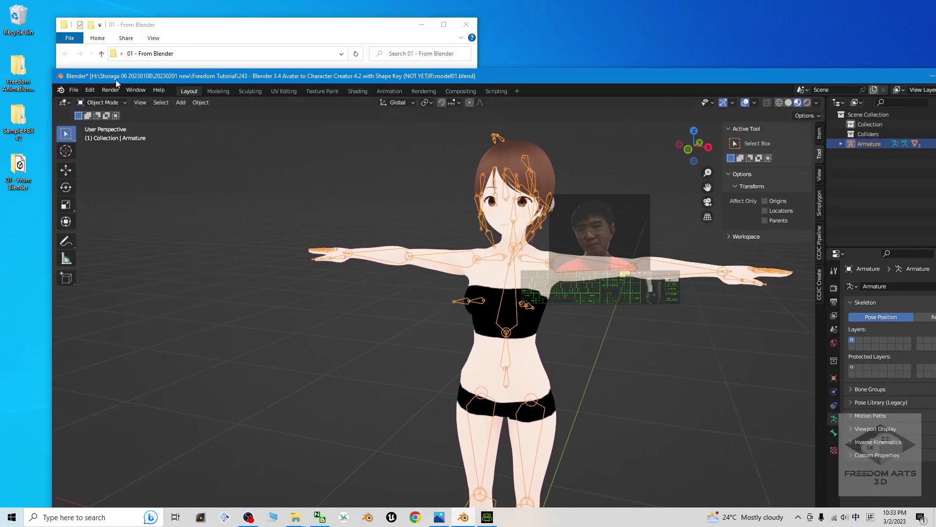
drag(50, 100, 320, 100)
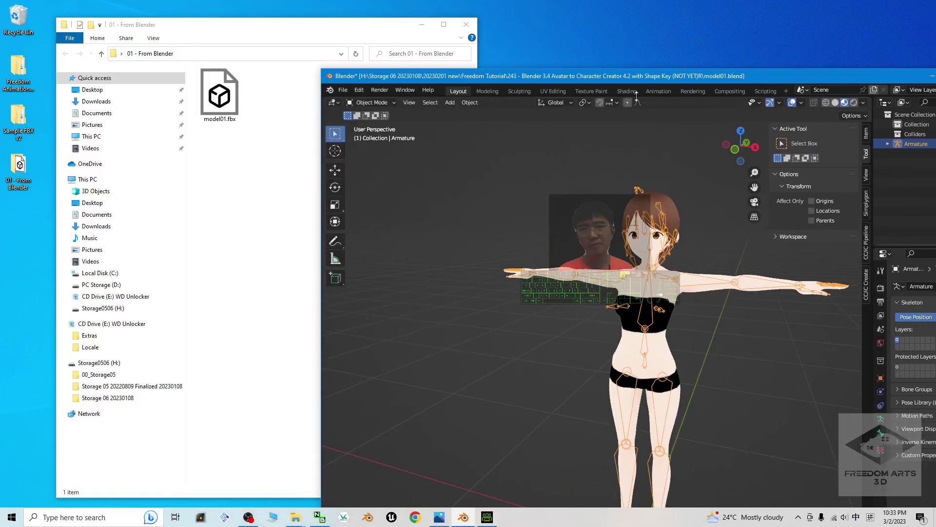
drag(645, 76, 510, 66)
click(769, 64)
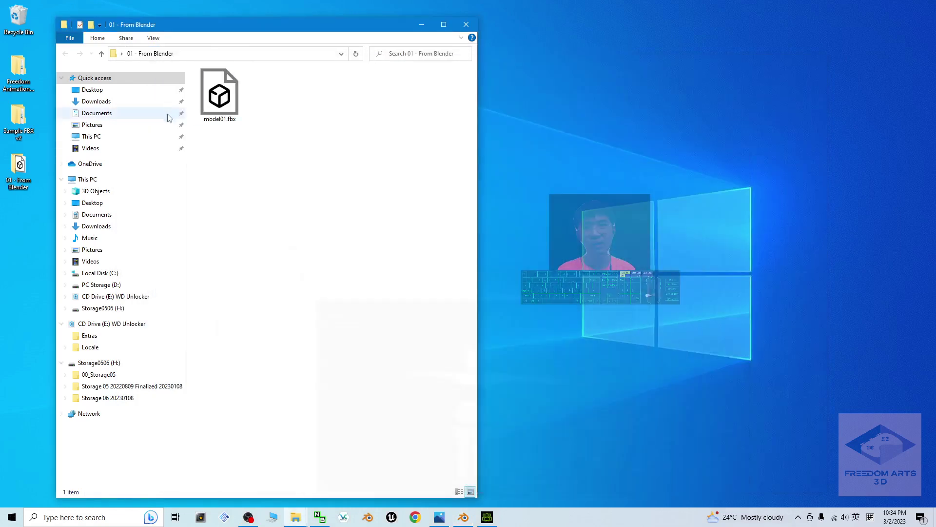
- Open model01.fbx in 3D Viewer, inspect the avatar and its materials up close, and close the viewer
click(221, 96)
double_click(231, 101)
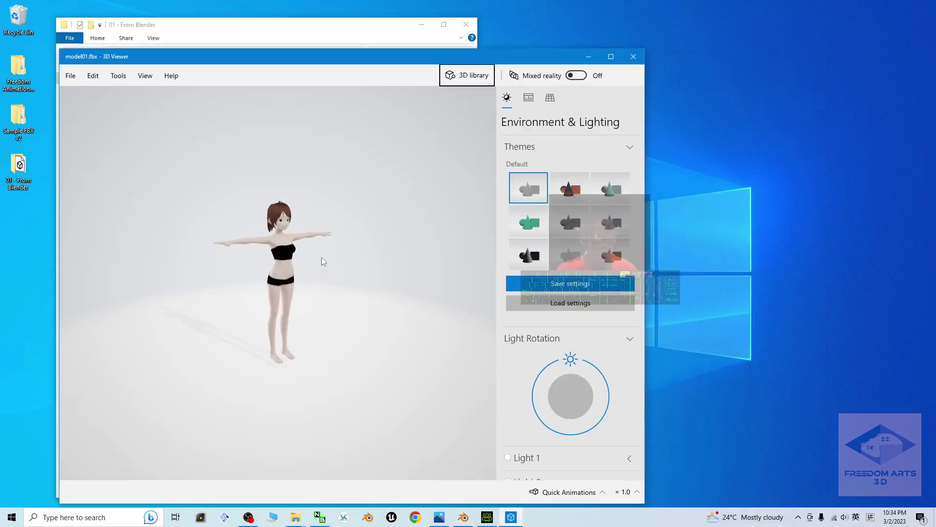
scroll(270, 192, up, 6)
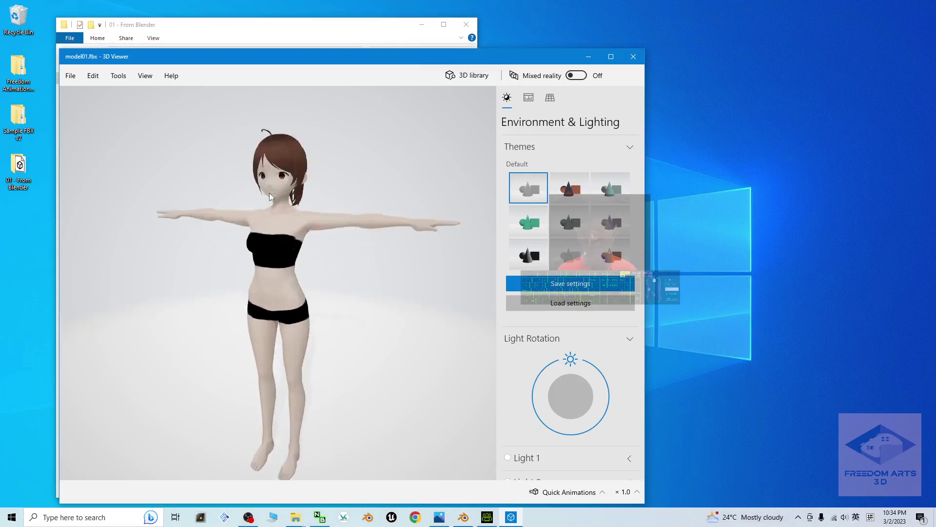
drag(306, 227, 307, 168)
right_drag(309, 171, 330, 277)
scroll(330, 277, down, 5)
click(634, 56)
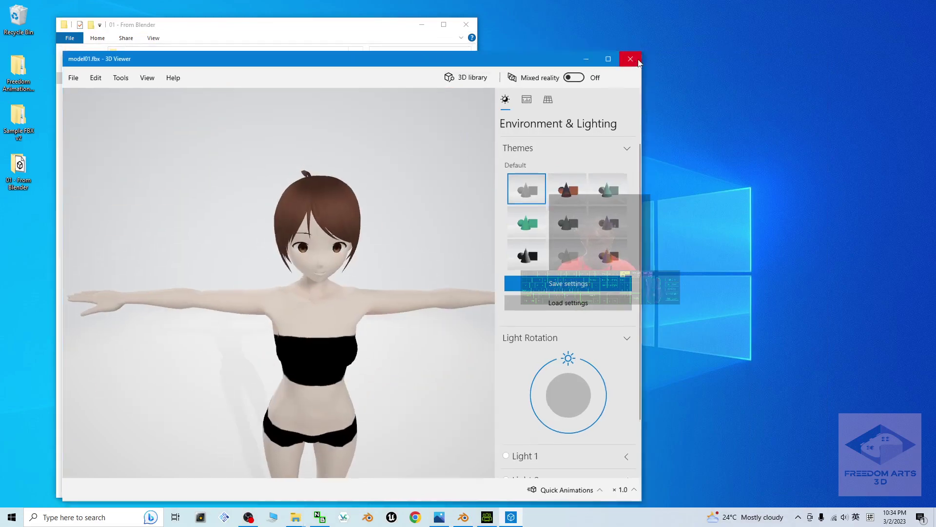
- Switch to Character Creator 4 and arrange its window beside the "01 - From Blender" folder
click(487, 518)
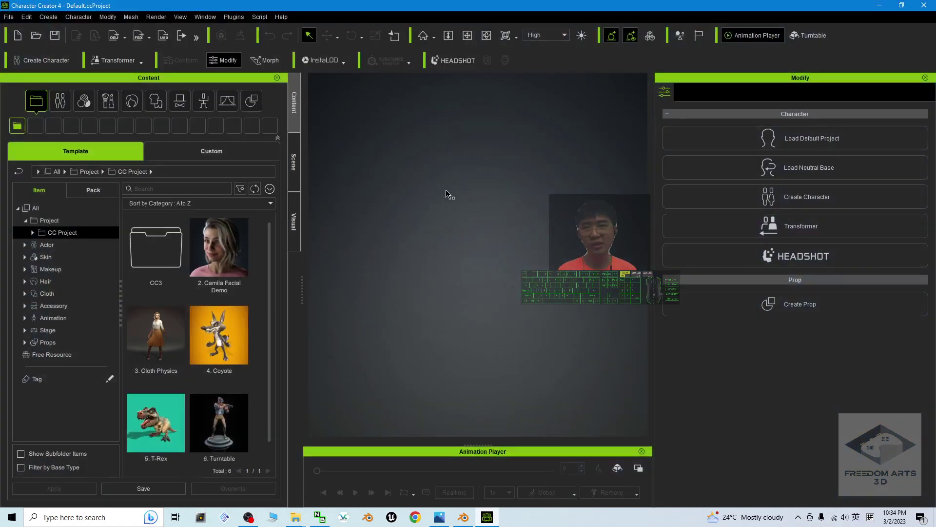
click(17, 35)
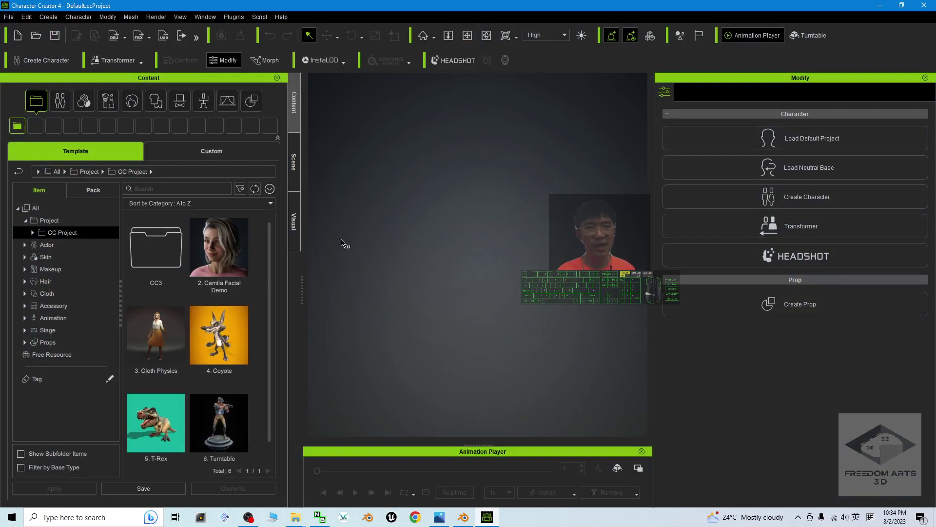
double_click(403, 5)
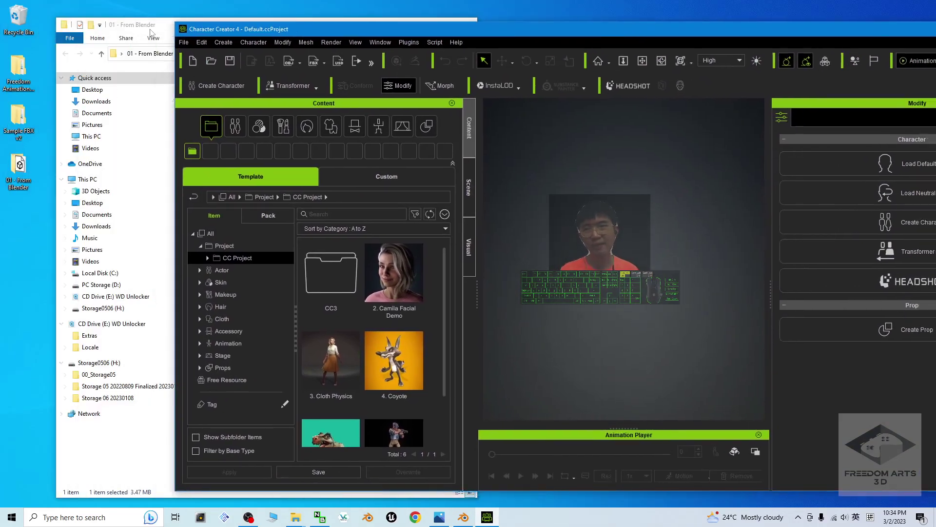
drag(151, 33, 117, 40)
- Import model01.fbx into Character Creator 4 as a Humanoid (Non-Standard) character and maximize the program window
drag(189, 115, 633, 317)
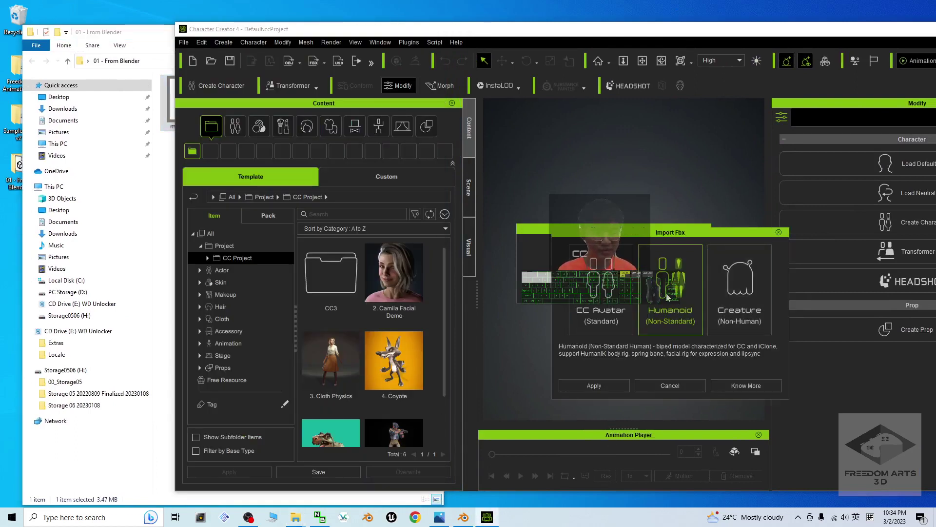
click(617, 386)
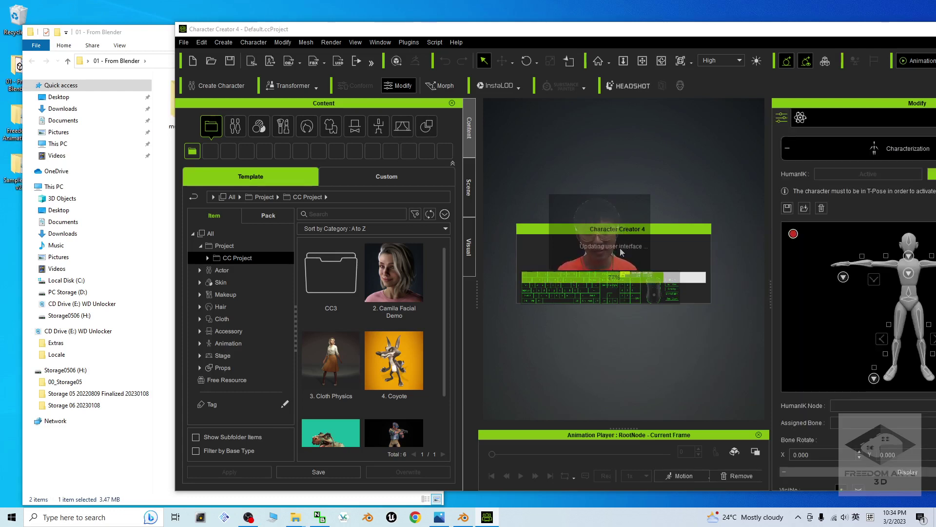
double_click(739, 32)
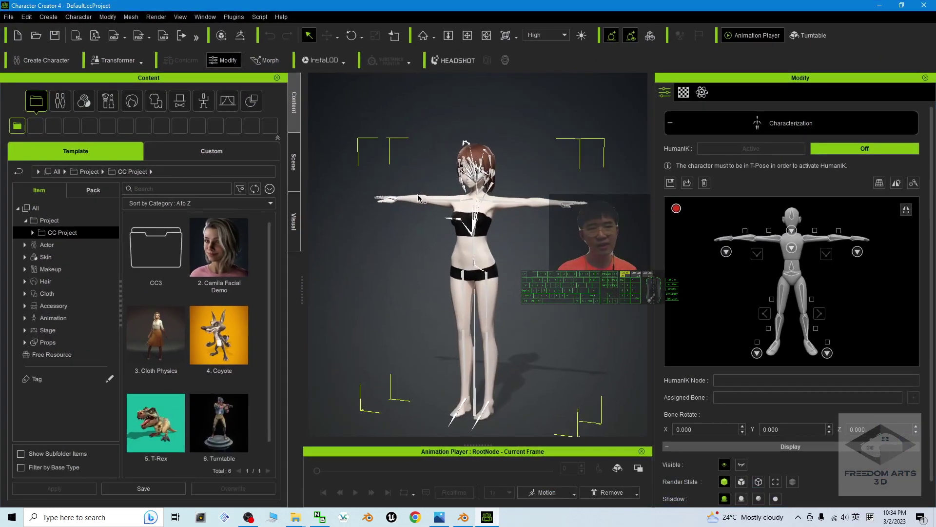
- Assign the avatar's Head bone to the HumanIK head node (HeadNodeId)
scroll(547, 253, up, 2)
scroll(548, 252, up, 2)
middle_drag(548, 220, 556, 345)
scroll(555, 315, up, 5)
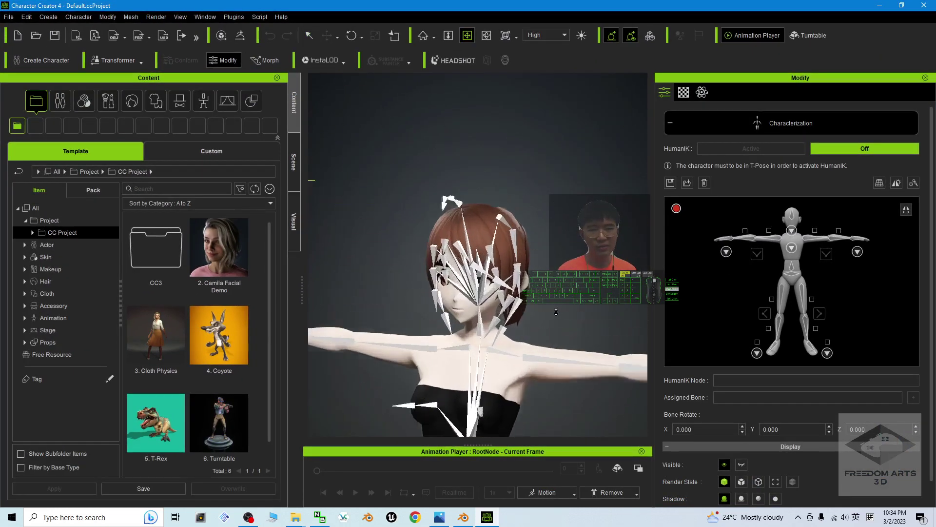
right_drag(520, 330, 641, 253)
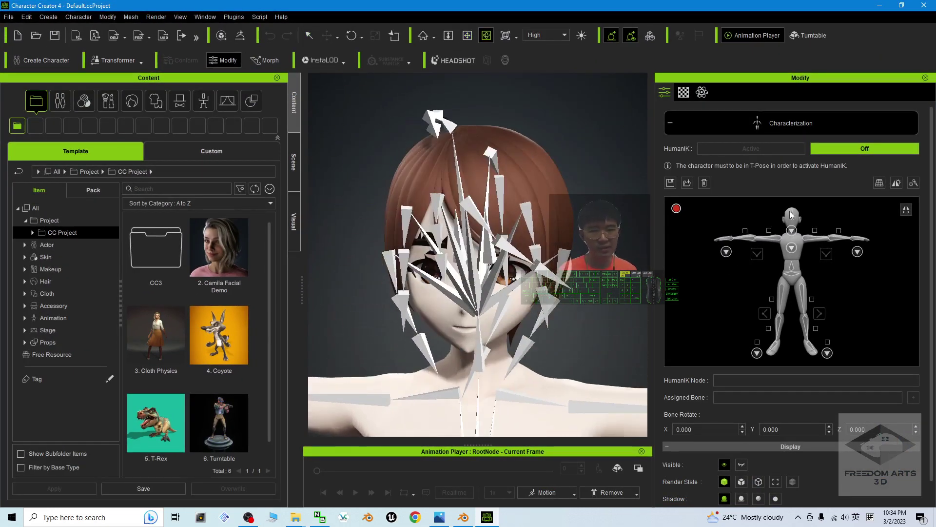
scroll(422, 330, down, 10)
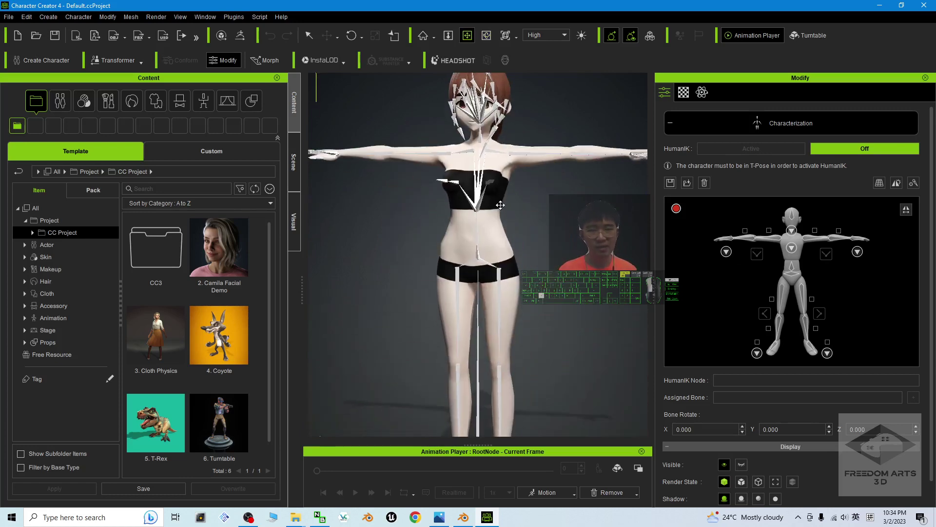
middle_drag(533, 125, 501, 218)
scroll(554, 298, up, 5)
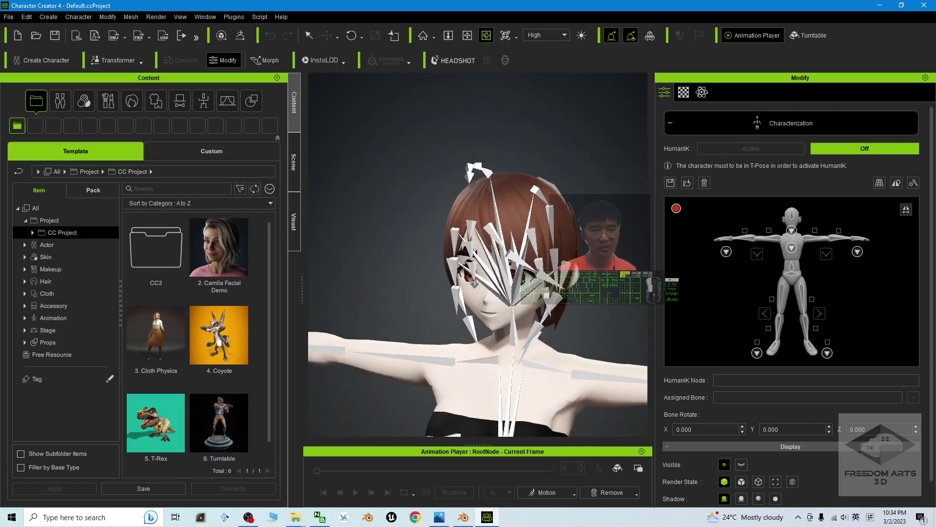
click(792, 213)
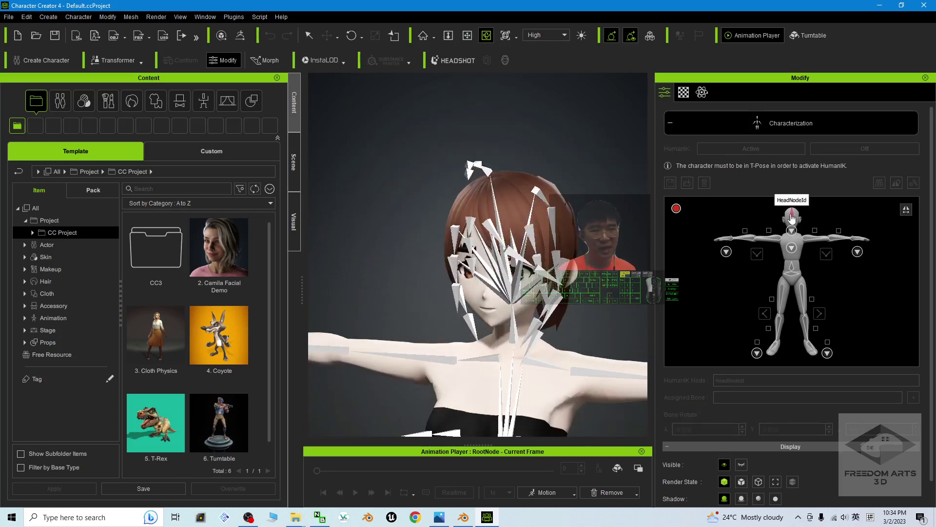
click(510, 281)
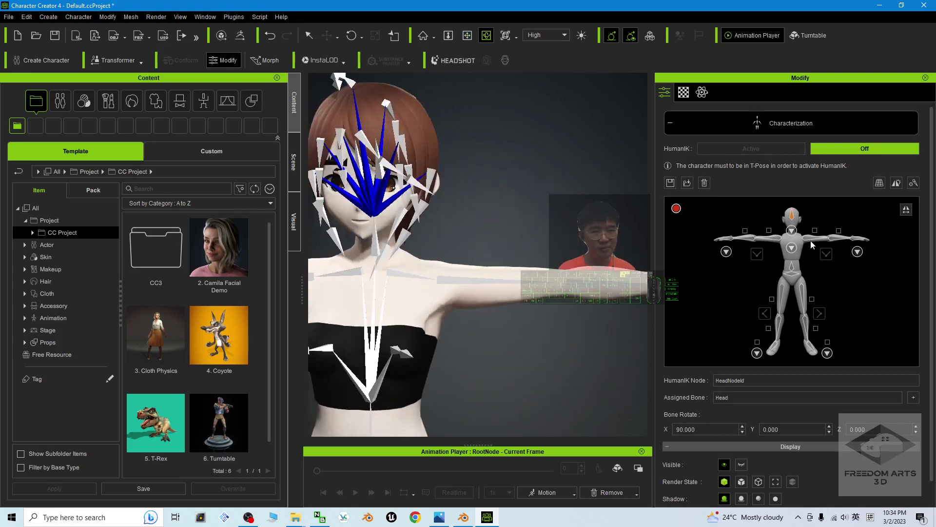
- Assign the HumanIK left shoulder, elbow and wrist nodes to the Left_arm, Left_elbow and Left_wrist bones
click(812, 243)
click(490, 282)
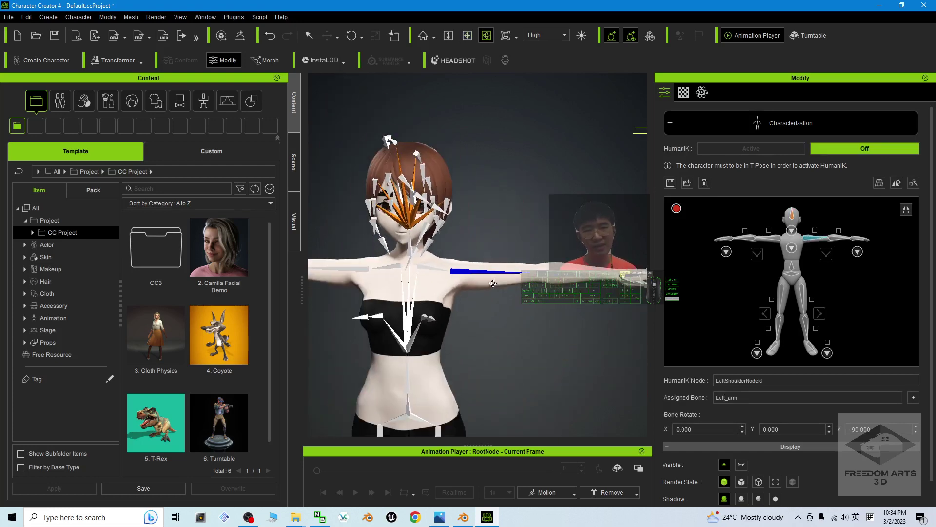
click(840, 239)
click(525, 277)
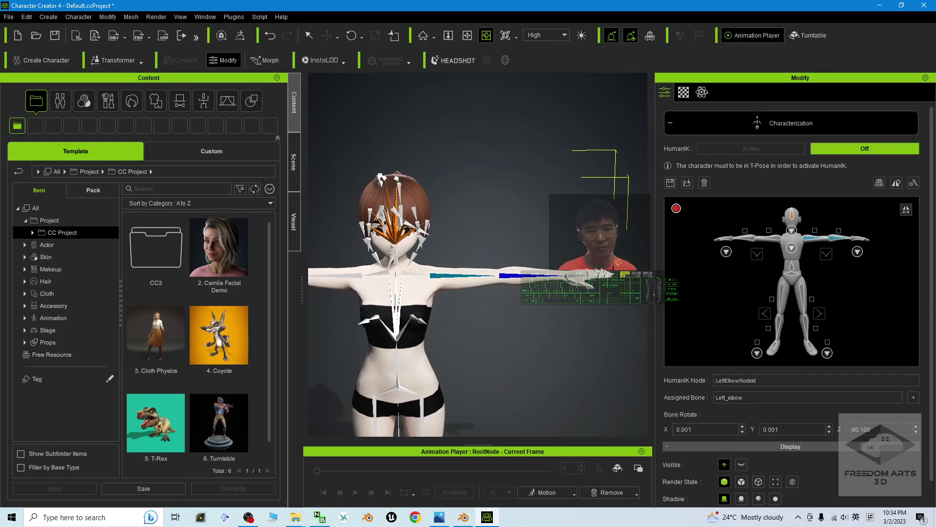
click(857, 239)
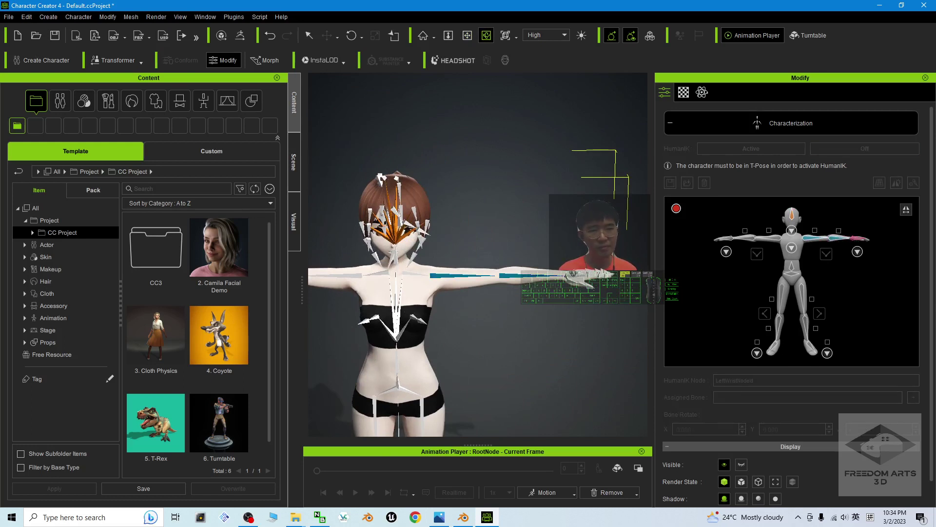
click(573, 273)
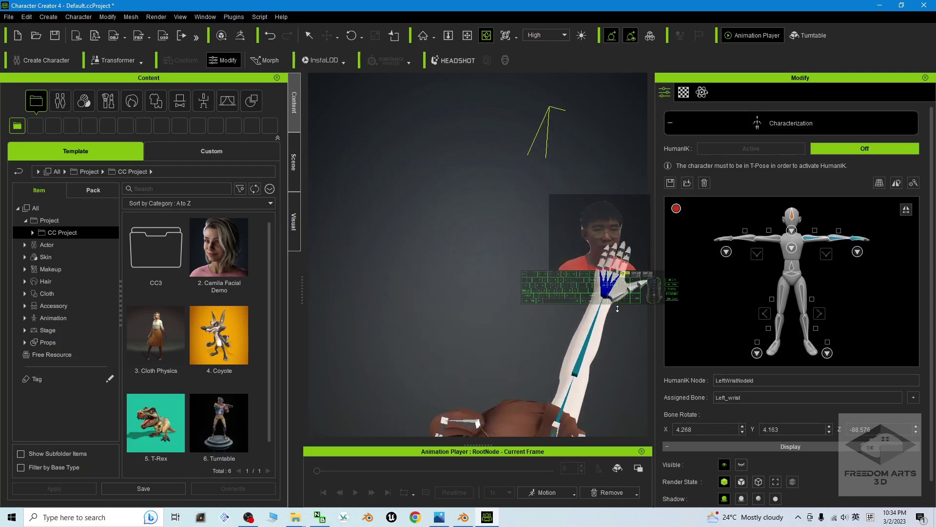
- Open the left-hand node map, turn on automatic finger-chain mapping and assign Thumb0_L to the thumb's base node
scroll(617, 308, up, 3)
middle_drag(617, 308, 381, 274)
scroll(572, 312, down, 2)
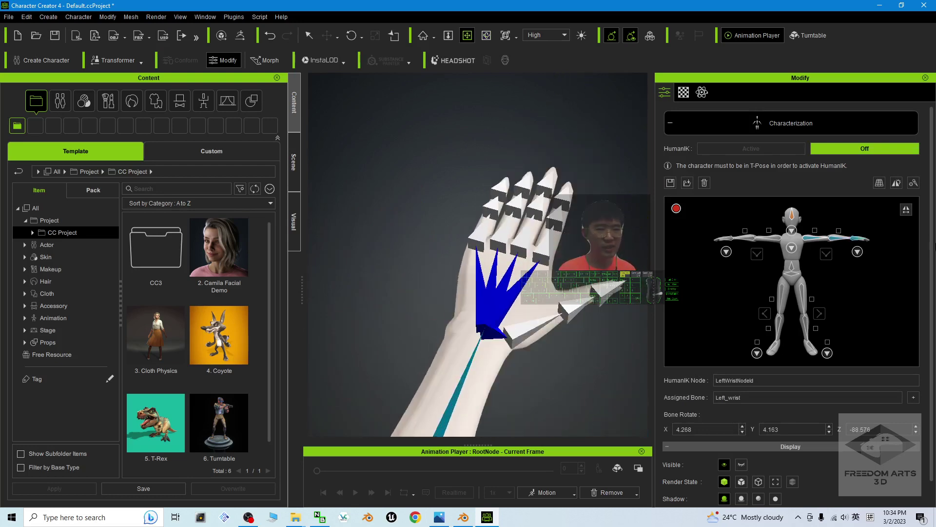
click(858, 252)
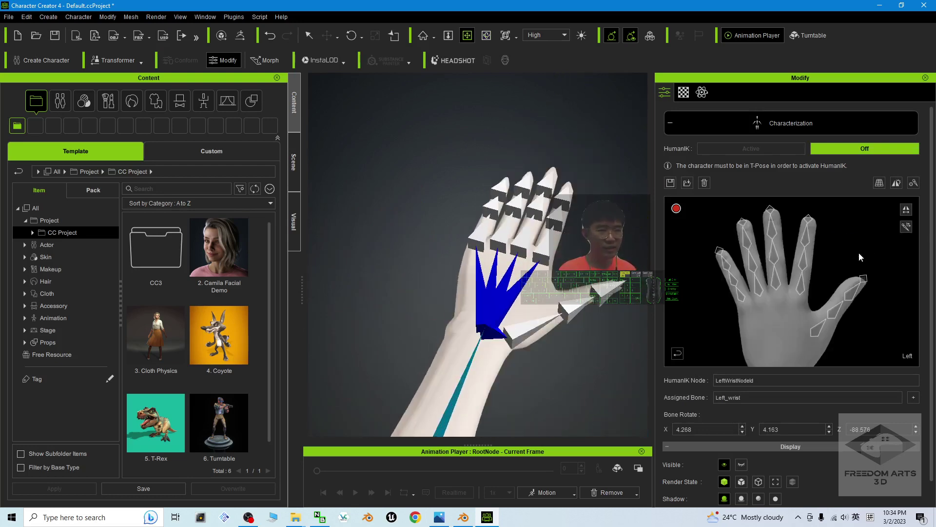
click(907, 227)
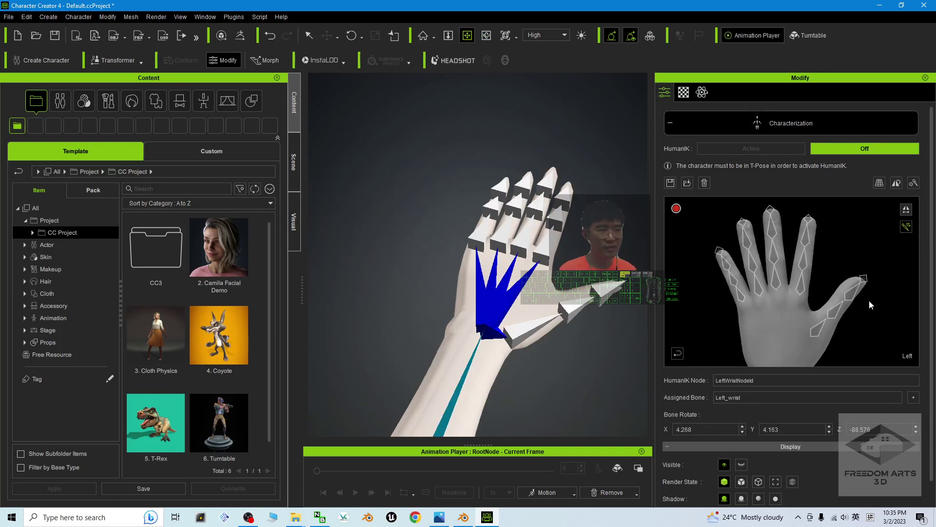
click(817, 332)
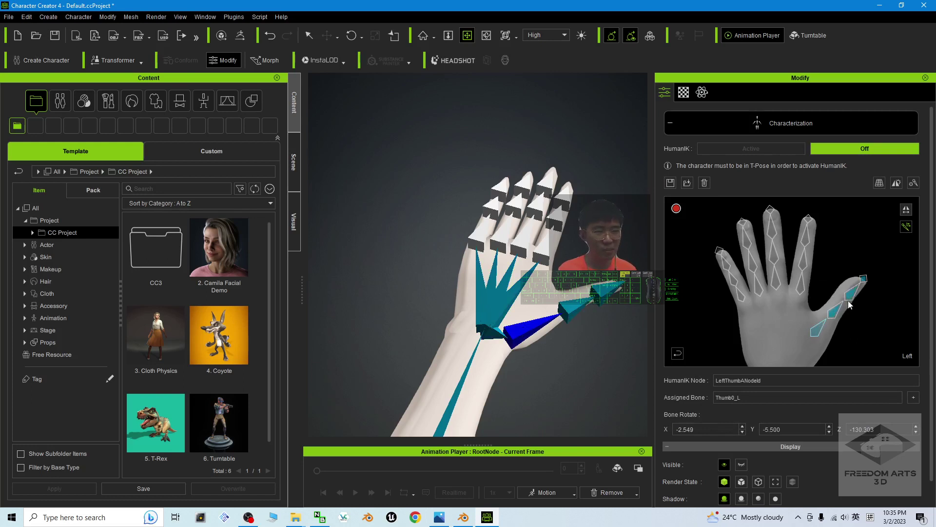
- Map the left index, middle, ring and pinky chains from their base bones, including IndexFinger1_L, RingFinger1_L and LittleFinger1_L
click(796, 282)
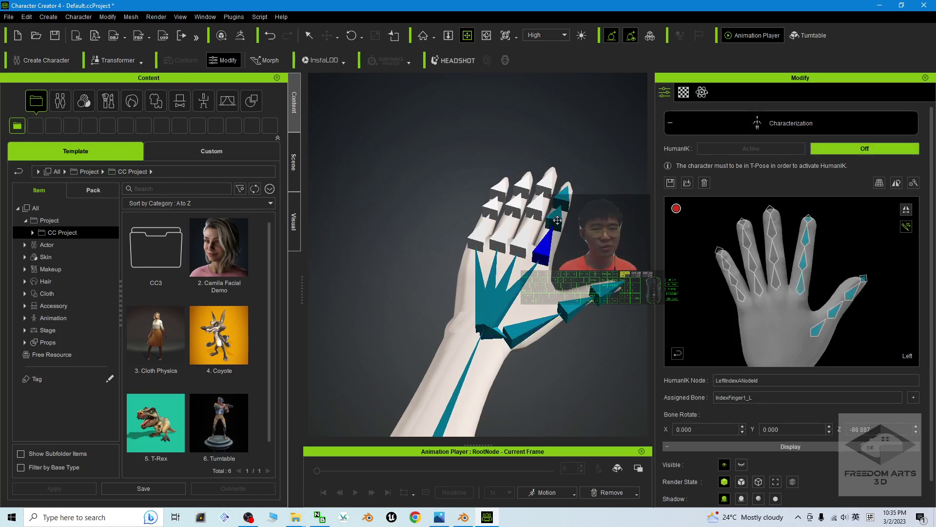
click(775, 286)
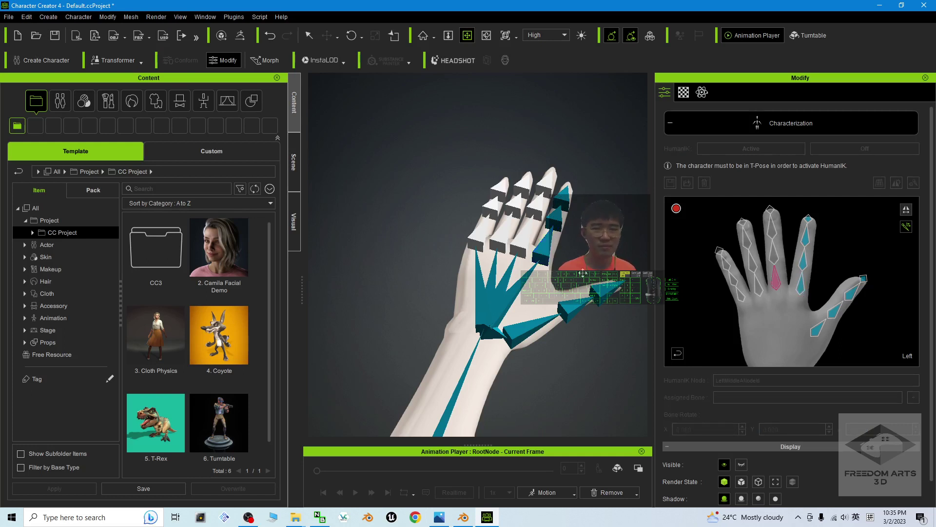
click(518, 247)
click(759, 289)
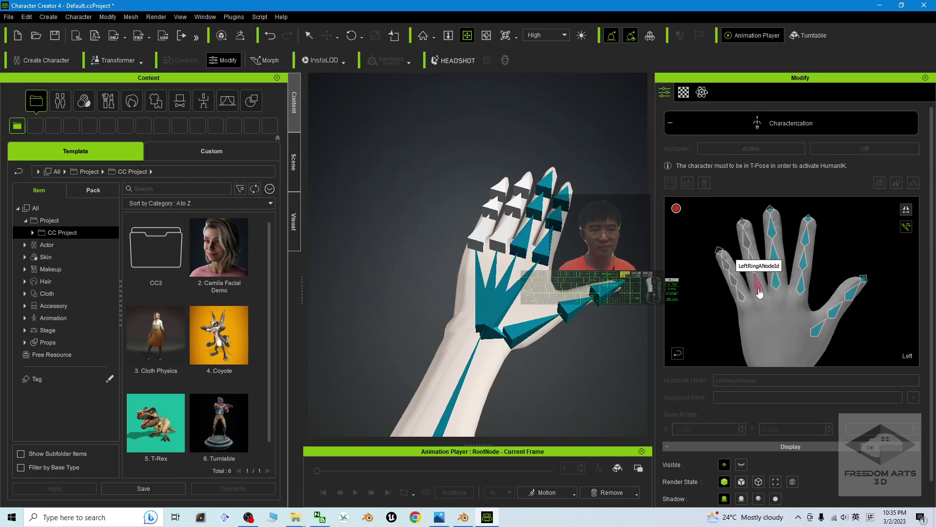
click(502, 237)
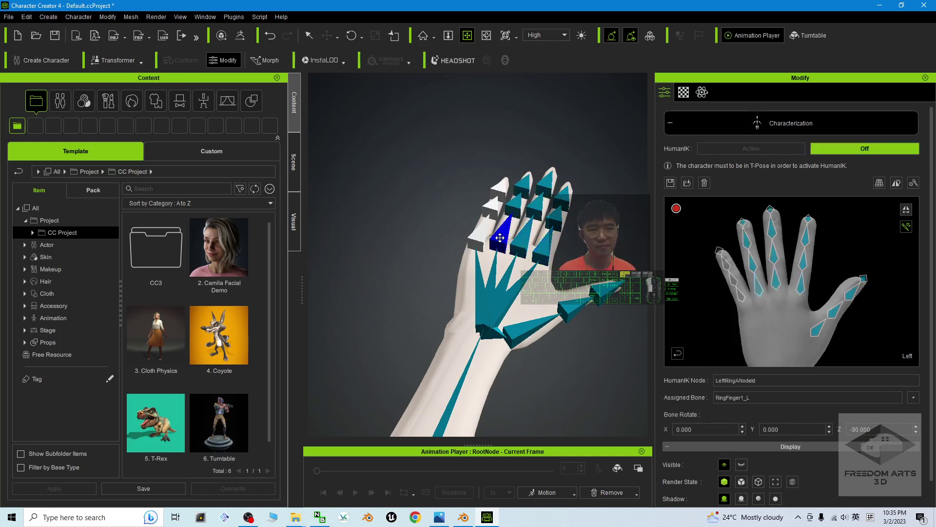
click(741, 292)
click(489, 239)
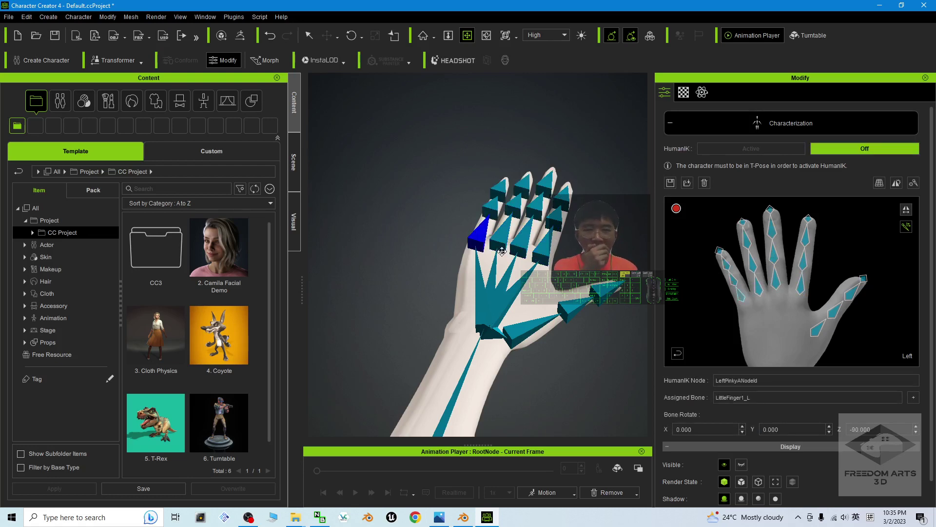
- Check the mapped left arm and hand bones, and return from the left-hand map to the full-body node map
scroll(504, 253, down, 8)
scroll(512, 356, up, 2)
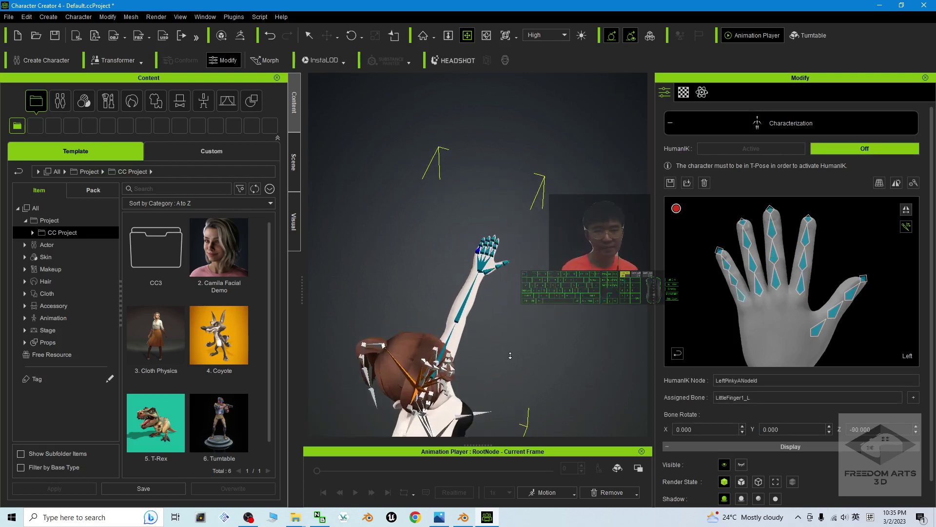
key(x)
drag(512, 356, 560, 229)
right_drag(560, 229, 651, 213)
middle_drag(652, 214, 500, 263)
scroll(501, 266, up, 2)
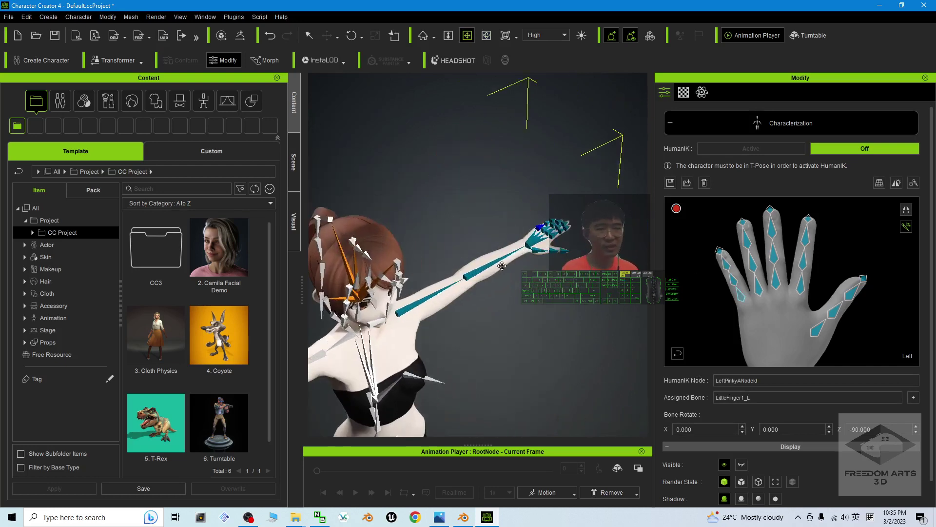
click(678, 357)
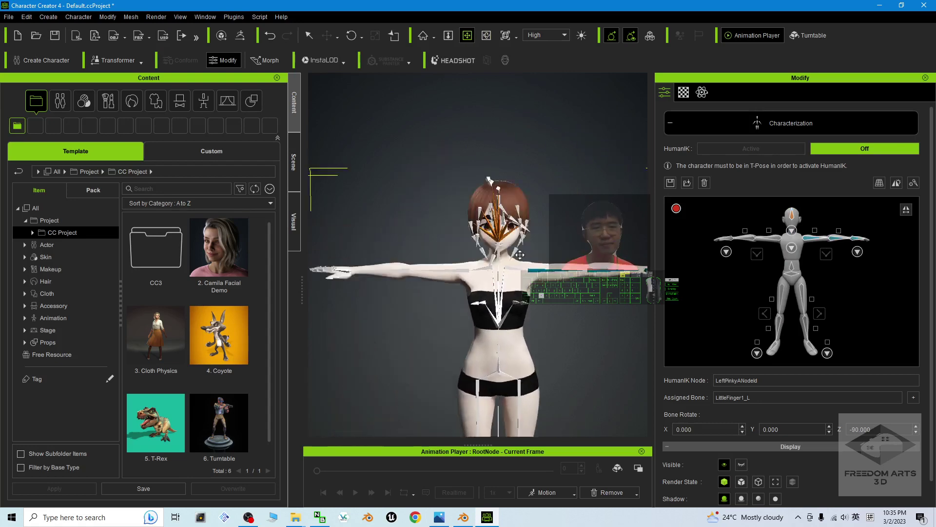
- Assign the HumanIK right shoulder, elbow and wrist nodes to the right upper-arm, Right_elbow and Right_wrist bones
drag(520, 255, 574, 281)
scroll(574, 282, up, 3)
drag(542, 353, 547, 297)
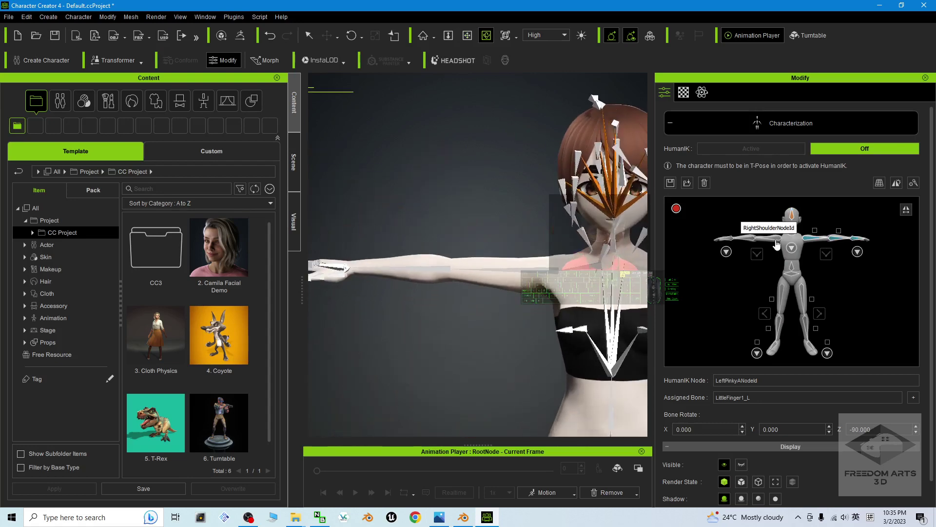
click(777, 244)
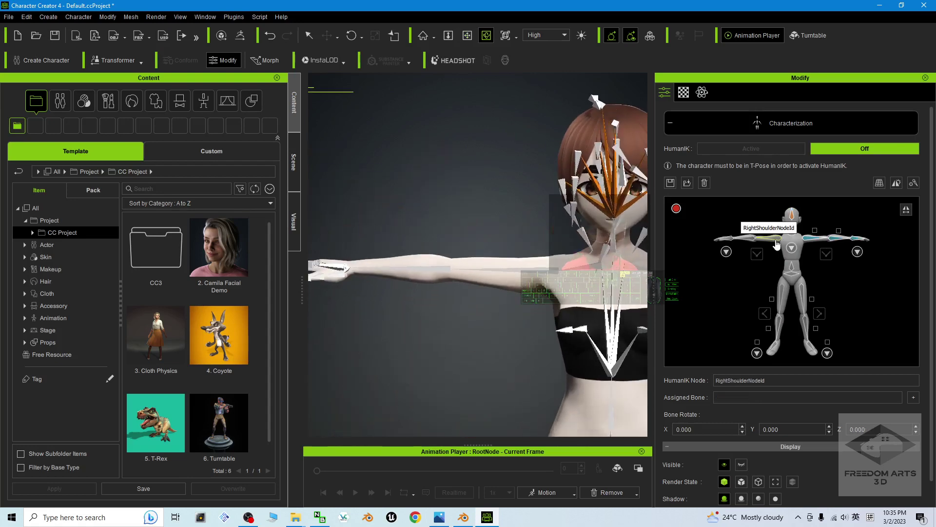
click(746, 239)
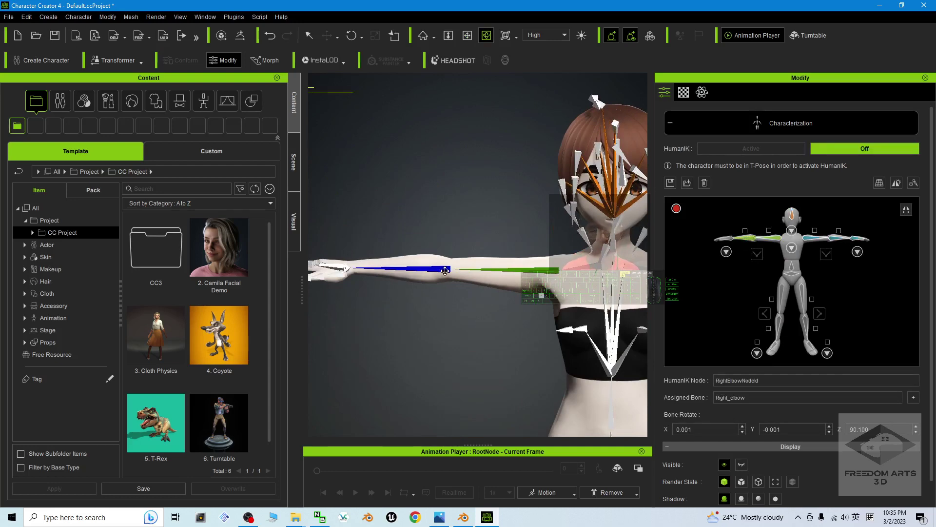
drag(444, 269, 507, 276)
key(x)
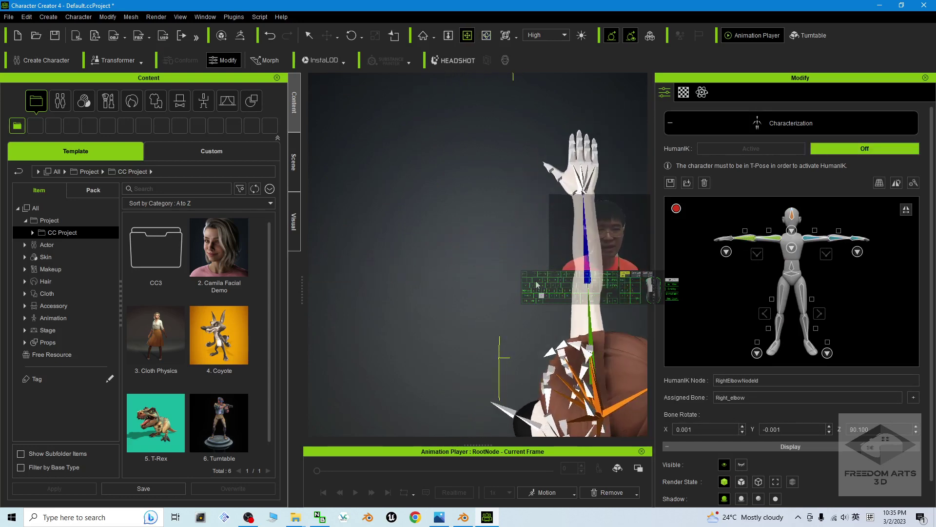
drag(603, 206, 490, 306)
scroll(459, 225, up, 8)
scroll(459, 224, down, 6)
click(729, 244)
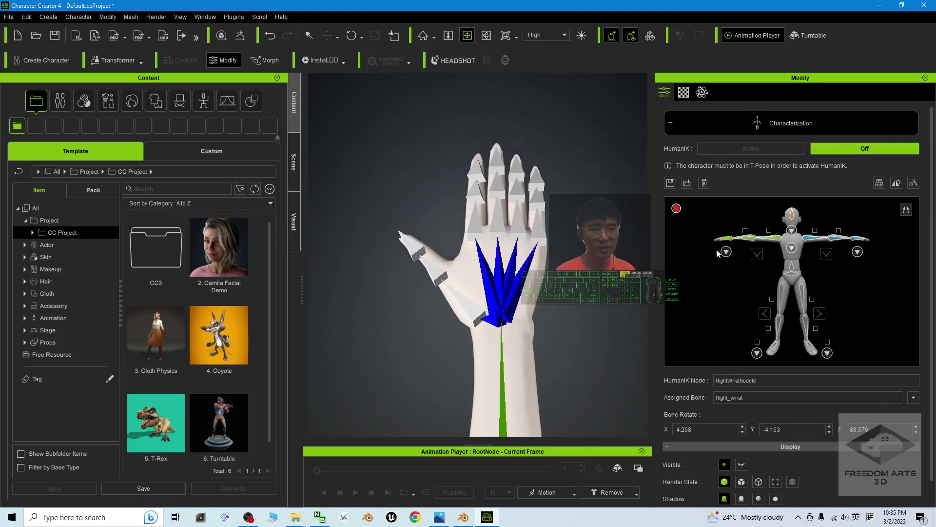
- Open the right-hand node map, turn on automatic child-finger assignment and map the thumb chain from its base bone Thumb0_R
click(726, 251)
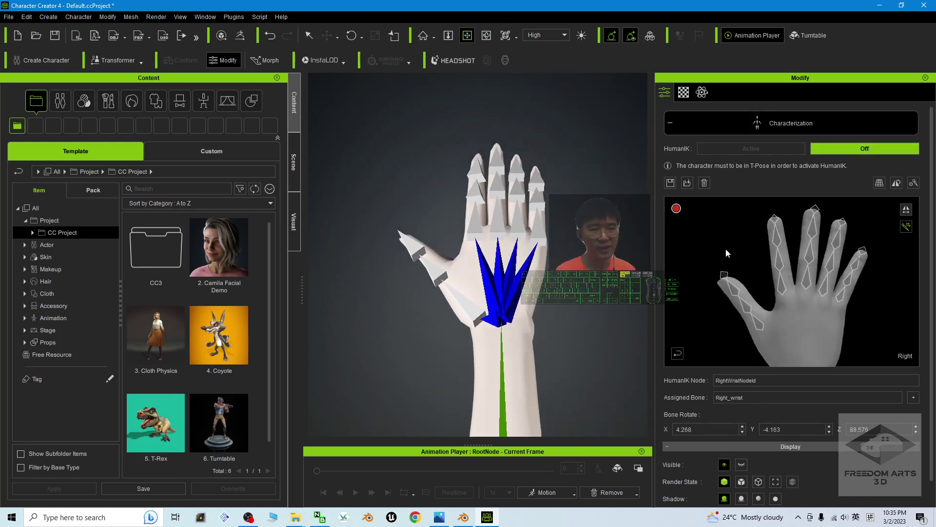
click(906, 227)
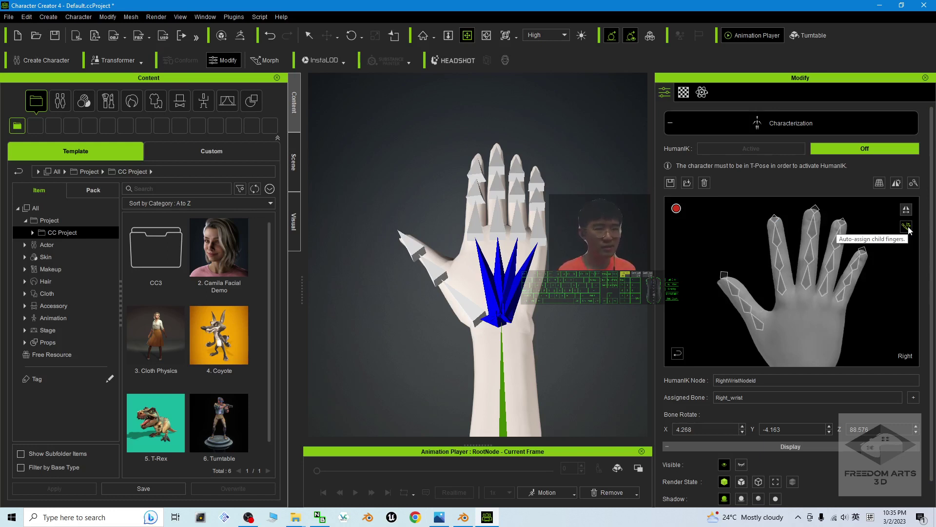
click(756, 323)
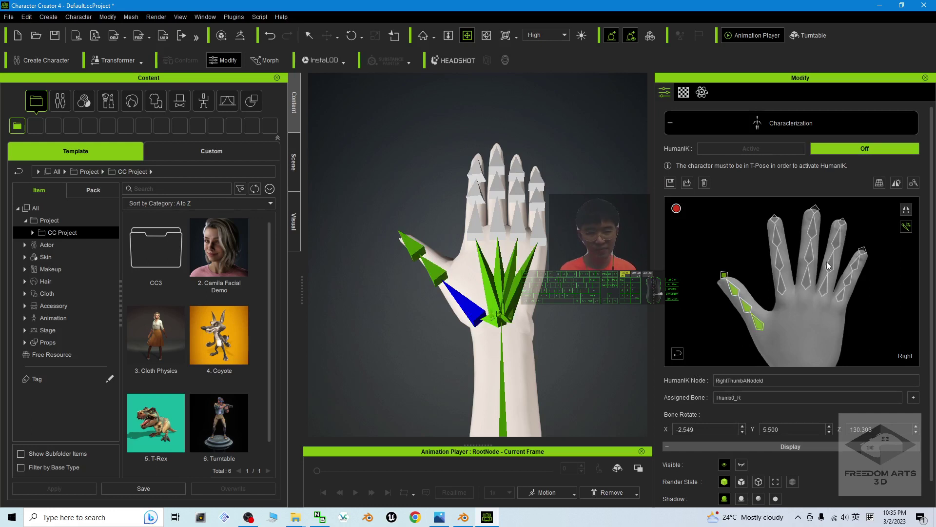
- Map the right index, middle, ring and pinky chains from IndexFinger1_R, MiddleFinger1_R, the ring base bone and LittleFinger1_R, and return to the full-body map
click(786, 285)
click(470, 221)
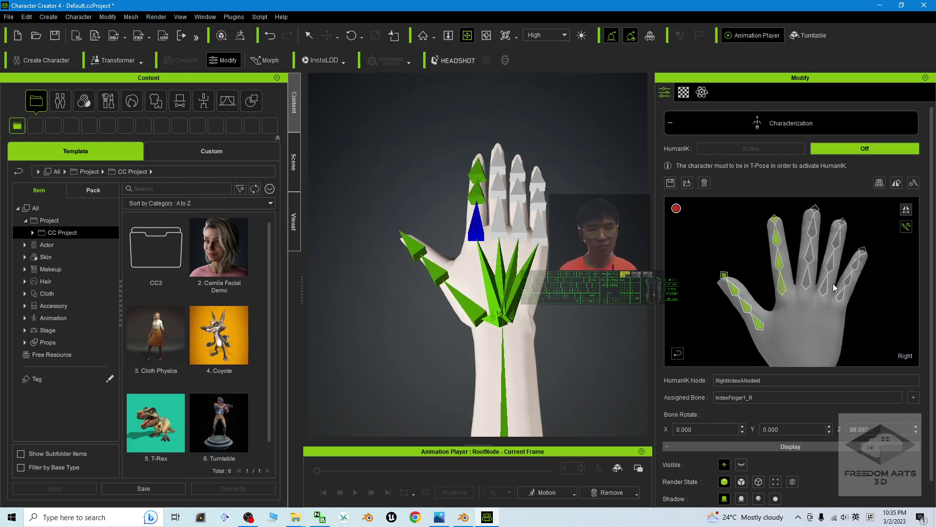
click(502, 227)
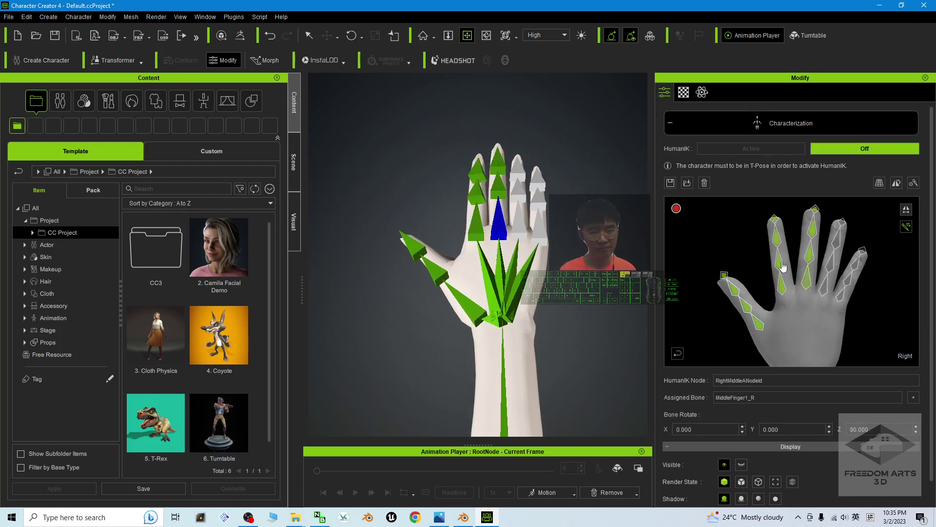
click(822, 289)
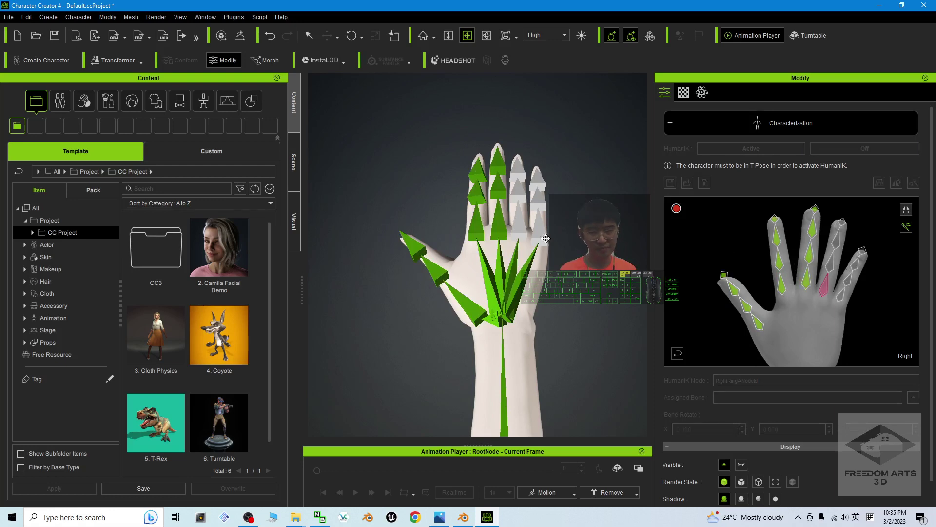
click(519, 228)
click(839, 294)
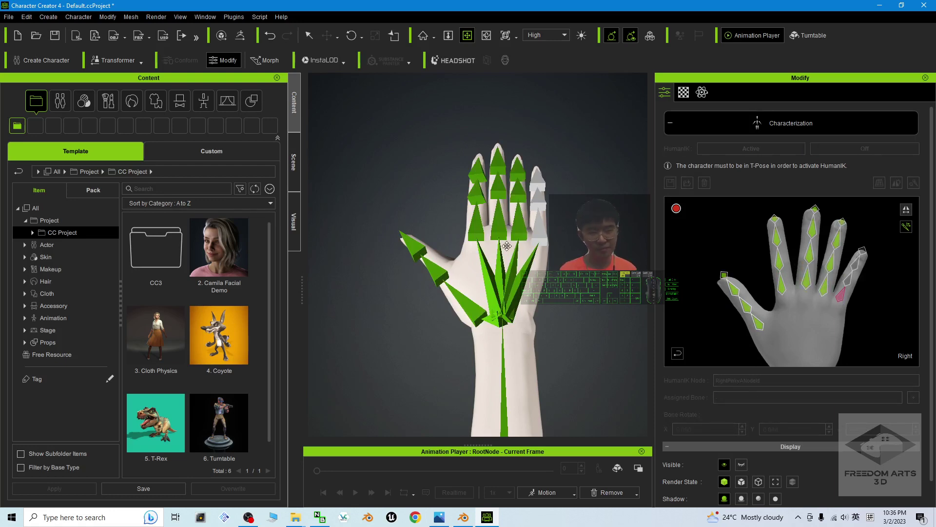
click(541, 238)
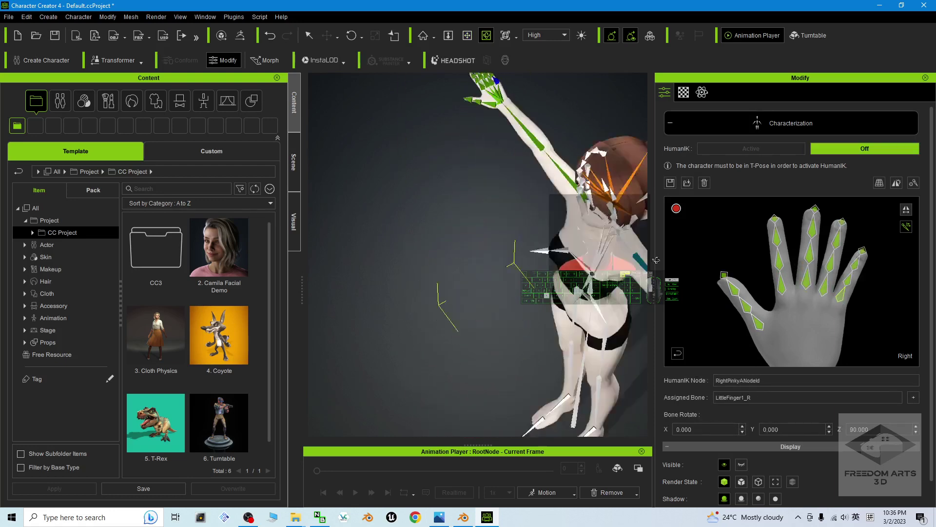
click(678, 352)
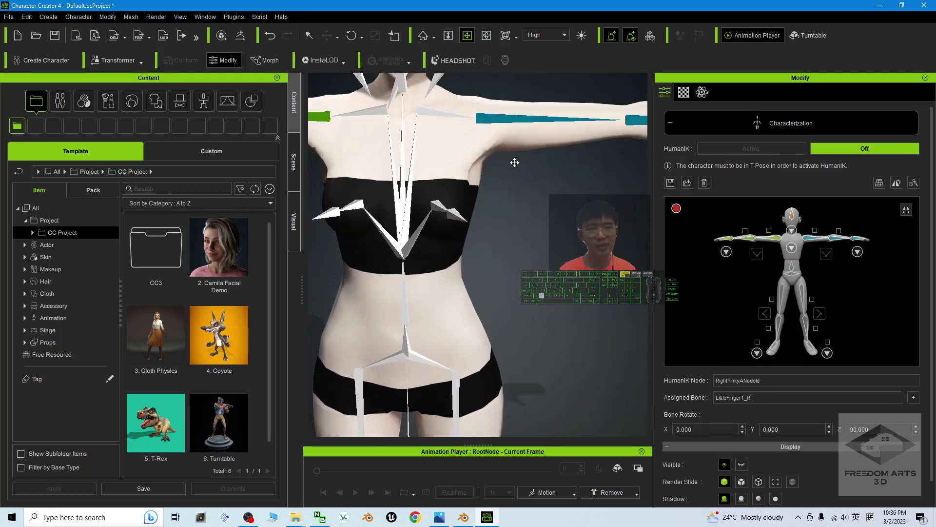
- Open the neck node map, assign the lowest neck node to the Neck bone and return to the full-body map
key(c)
drag(515, 162, 575, 353)
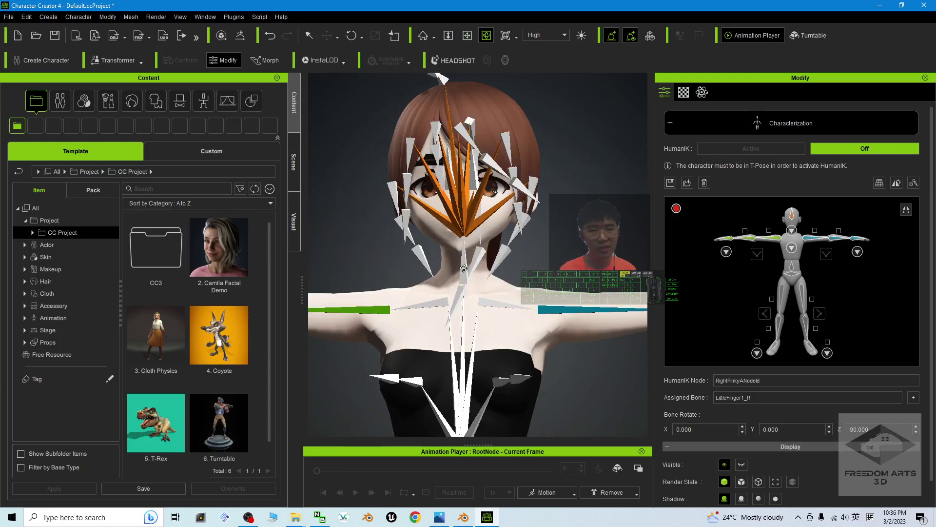
drag(503, 270, 444, 269)
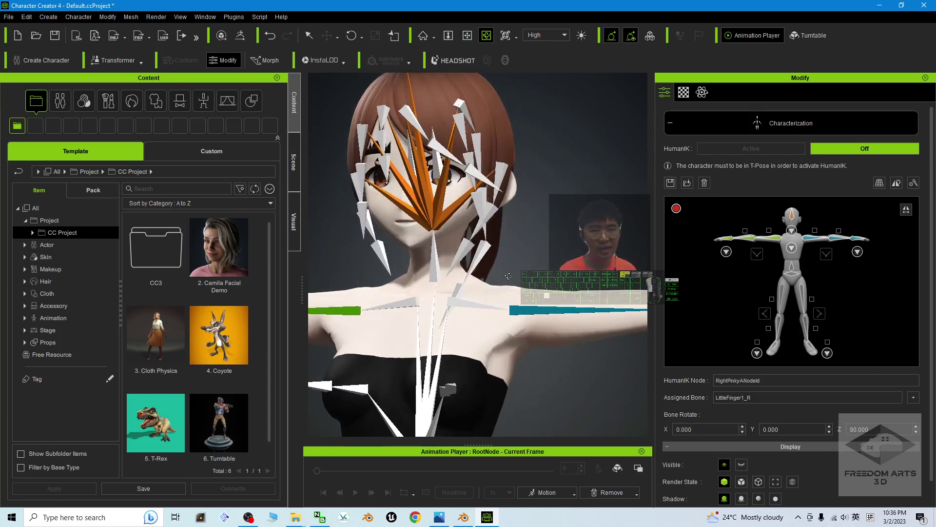
drag(546, 292, 525, 291)
key(x)
drag(524, 292, 552, 302)
click(792, 231)
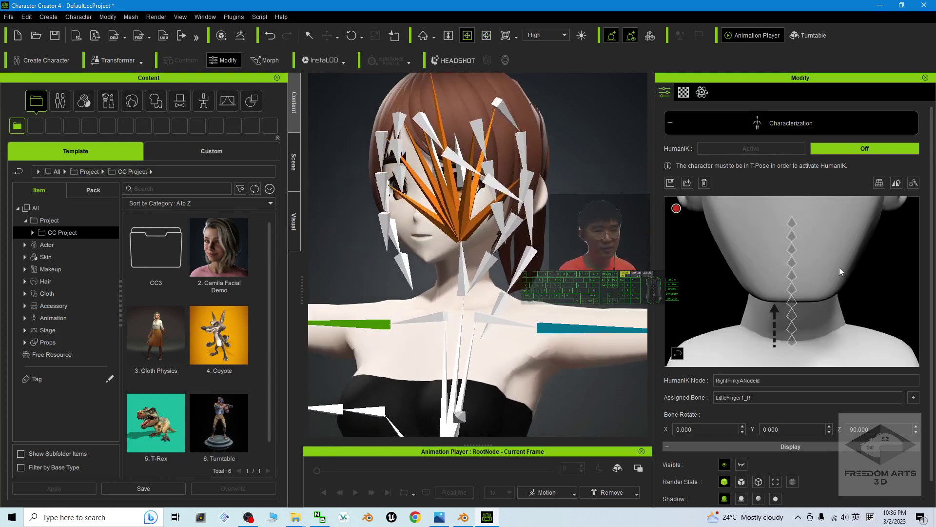
click(793, 343)
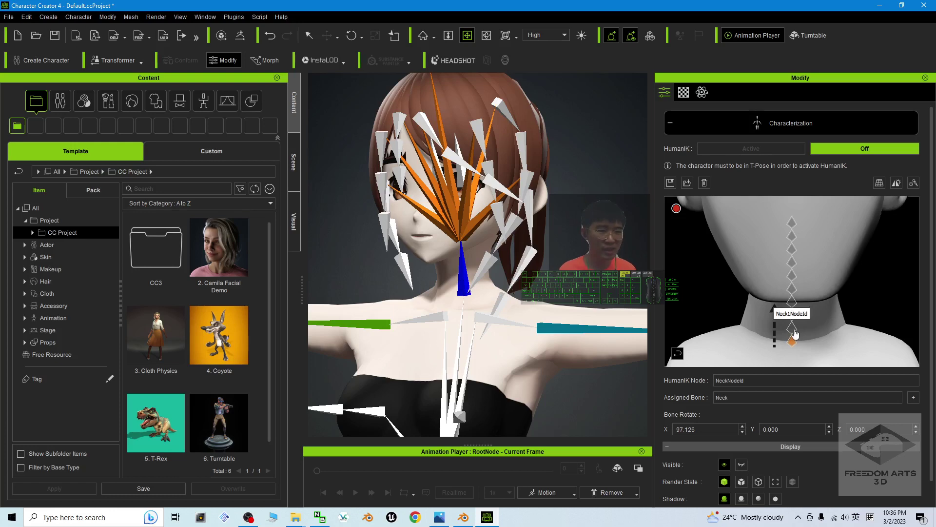
scroll(554, 336, down, 3)
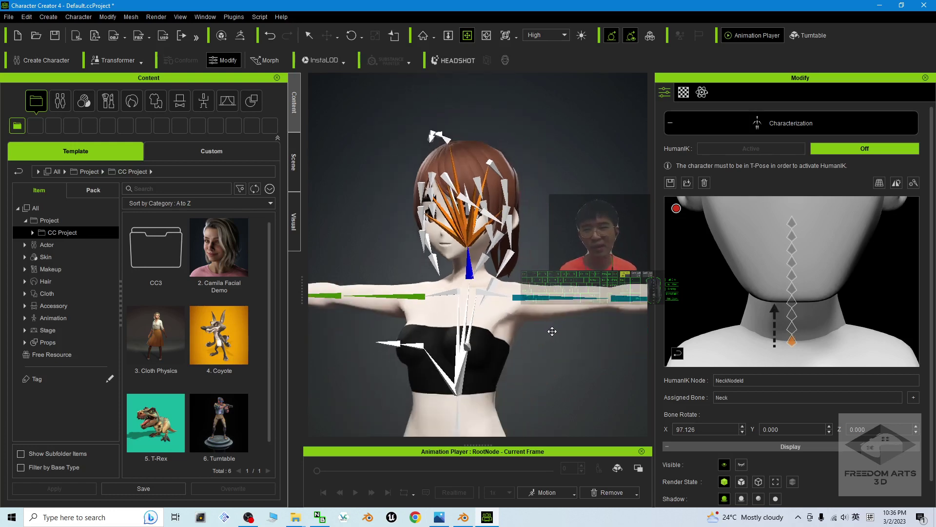
key(x)
drag(550, 333, 549, 221)
key(c)
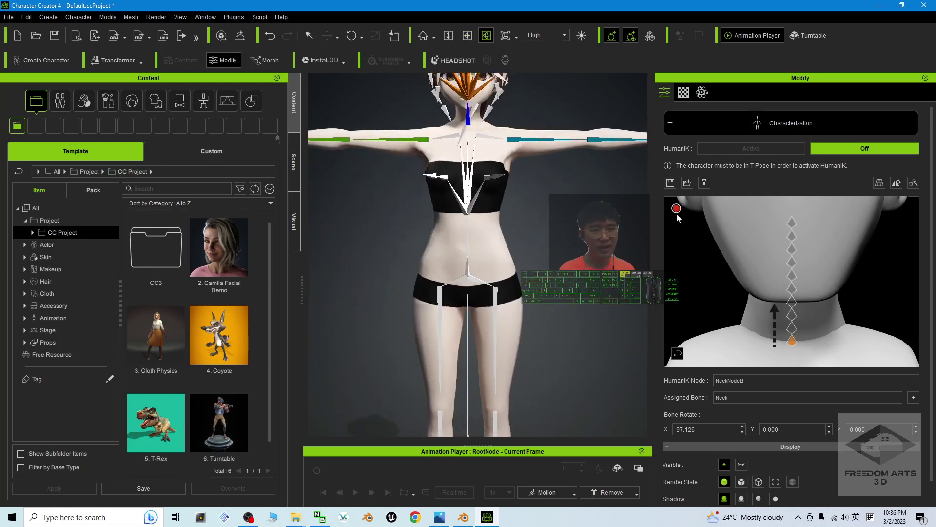
click(678, 353)
- Assign the HumanIK hips node to the Hips bone and the waist node to the Spine bone
scroll(471, 285, up, 3)
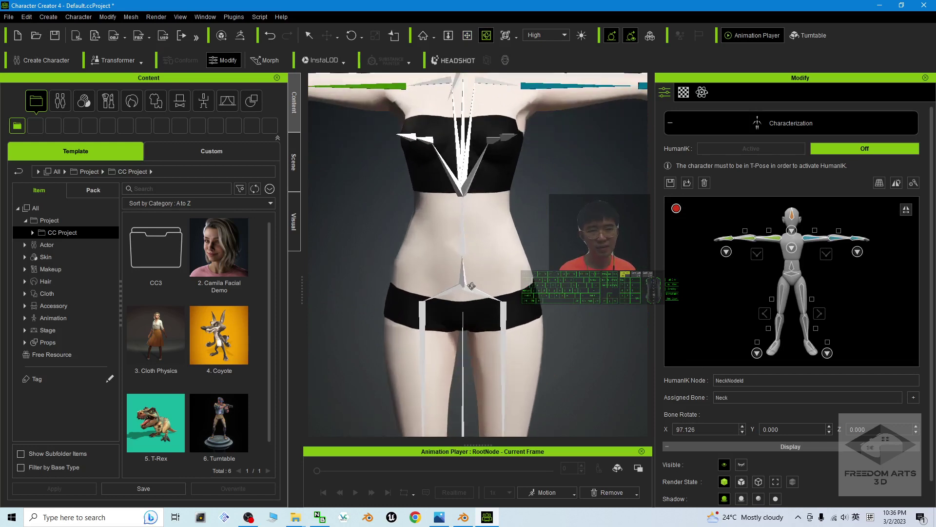
click(790, 272)
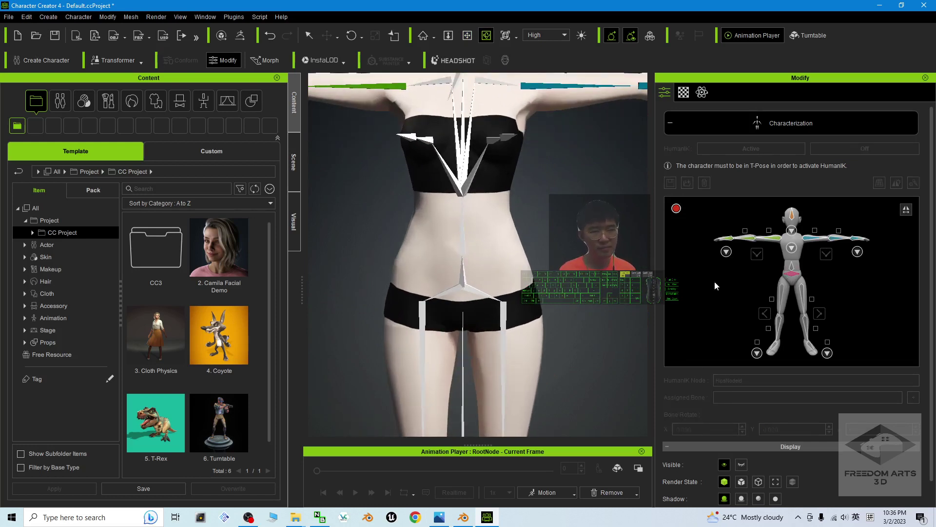
click(471, 282)
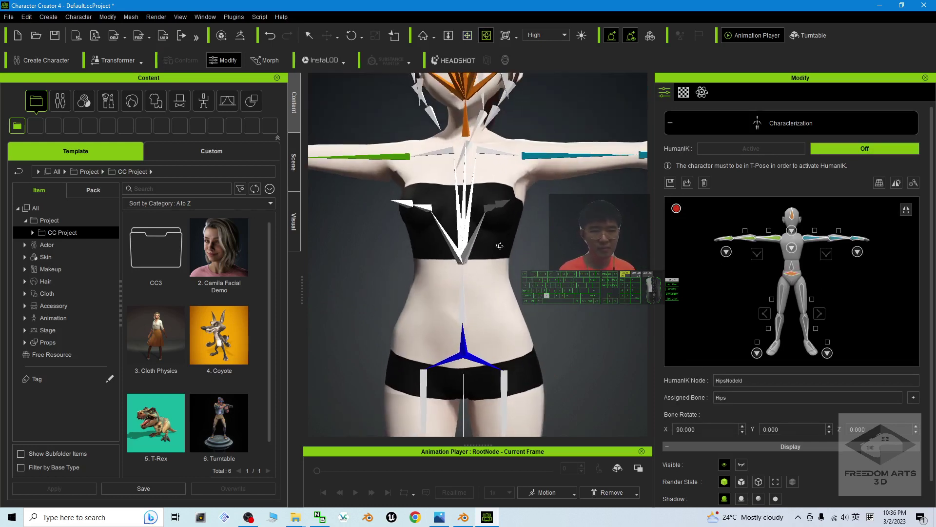
click(791, 266)
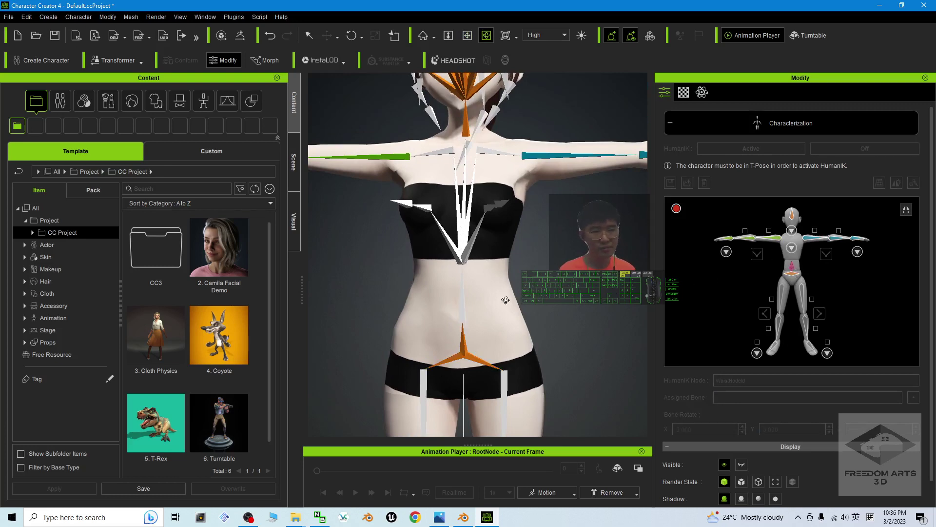
click(466, 304)
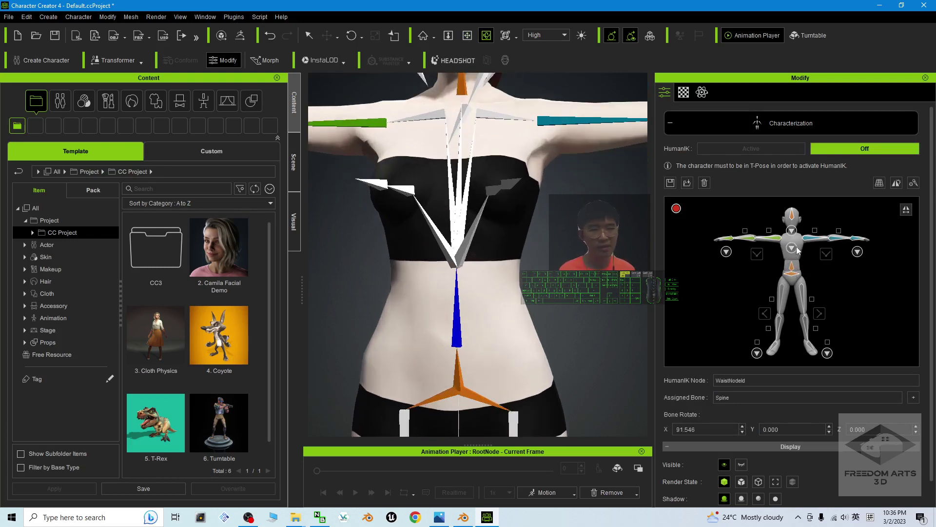
- Open the spine node map, assign the lowest spine node to the Chest bone and return to the full-body map
click(791, 247)
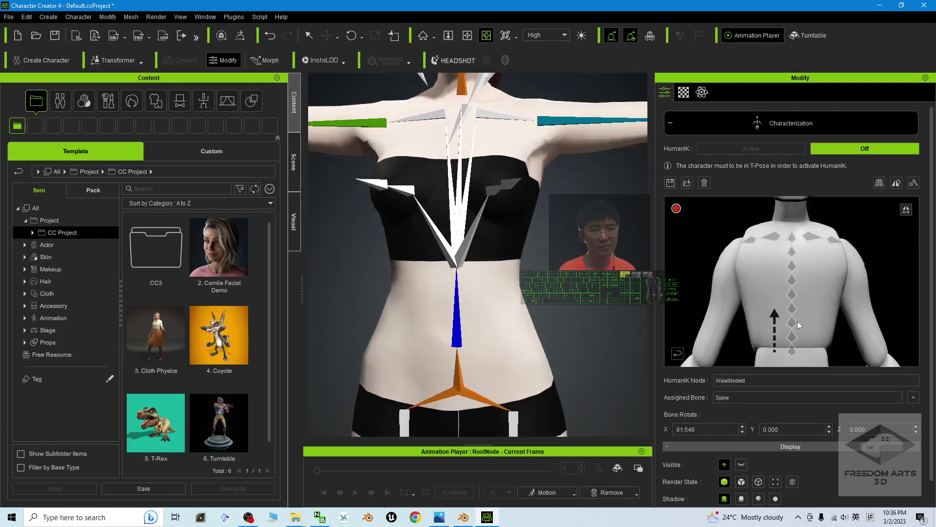
click(467, 214)
click(791, 350)
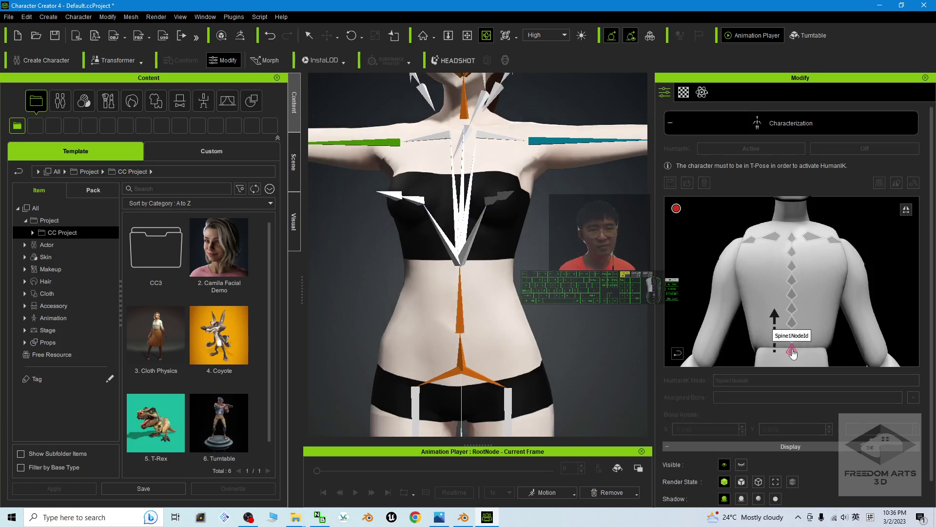
click(482, 230)
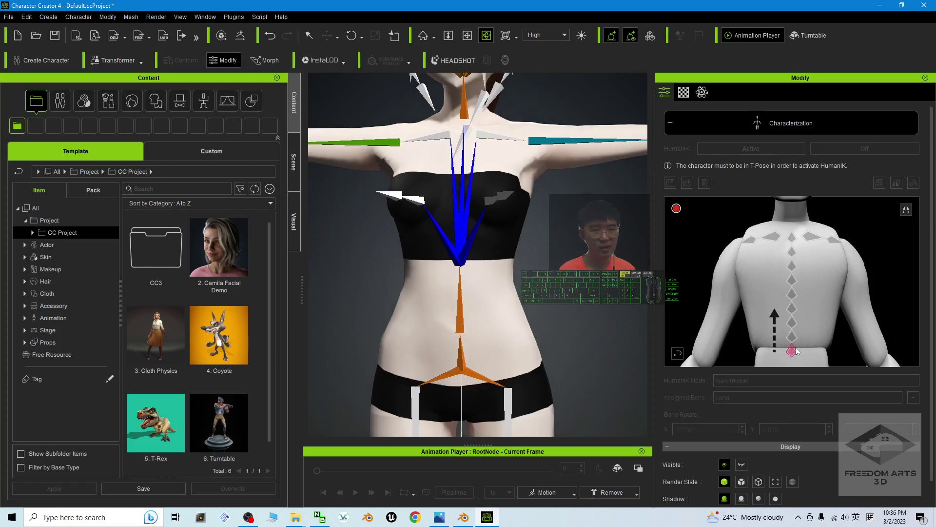
scroll(569, 270, down, 2)
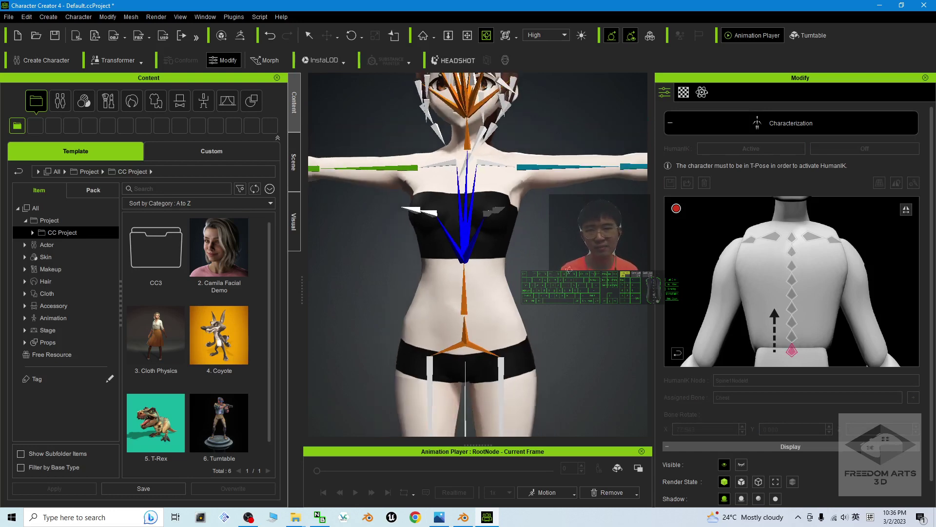
scroll(570, 270, down, 2)
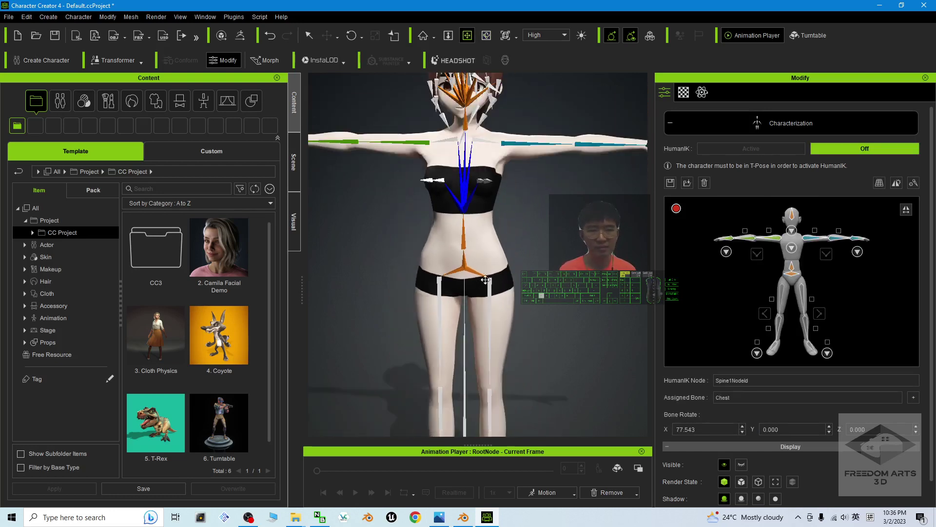
- Assign the HumanIK right hip node to the Right_leg bone and the right knee node to the Right_knee bone
drag(485, 279, 496, 161)
scroll(471, 190, up, 3)
scroll(471, 190, down, 1)
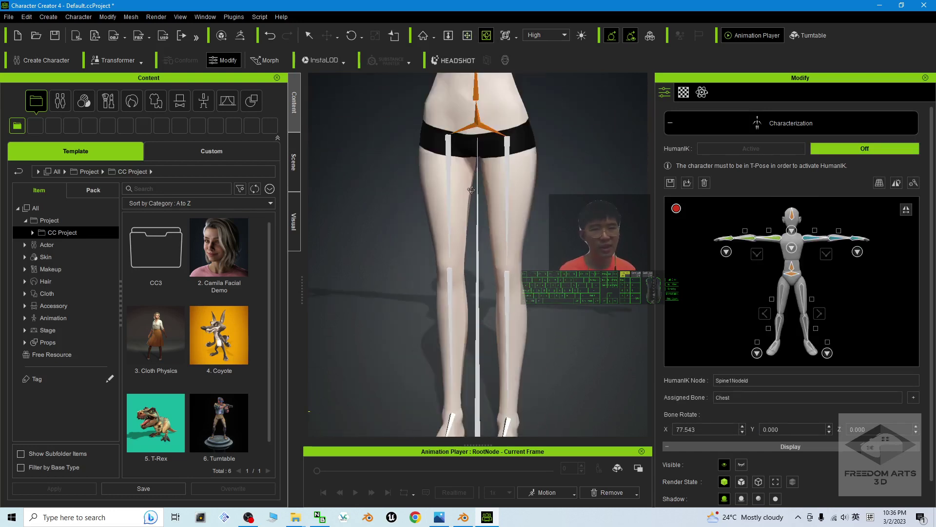
middle_drag(471, 190, 471, 221)
click(781, 293)
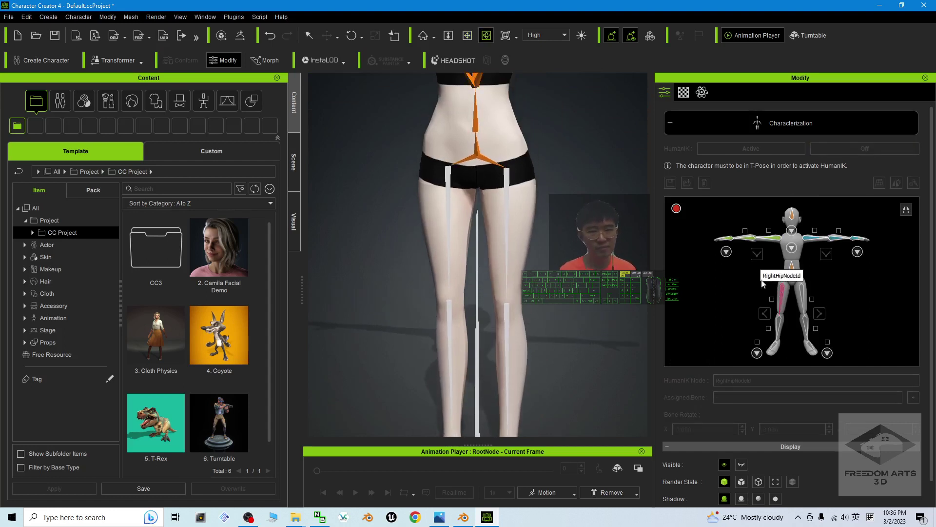
click(448, 193)
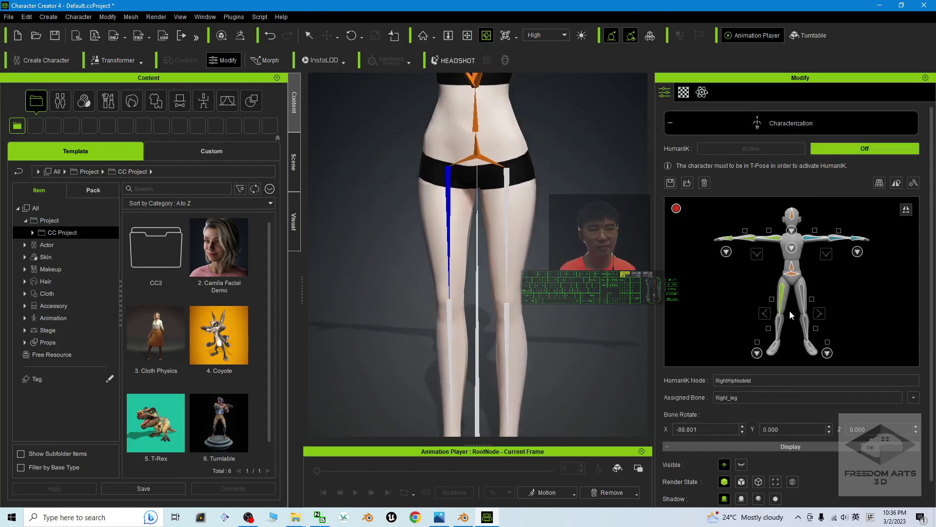
click(780, 324)
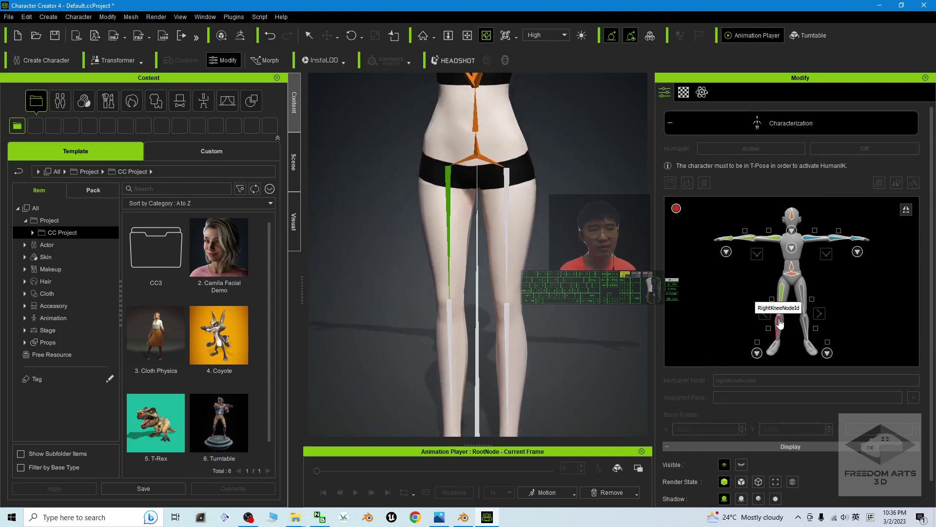
click(448, 328)
key(f)
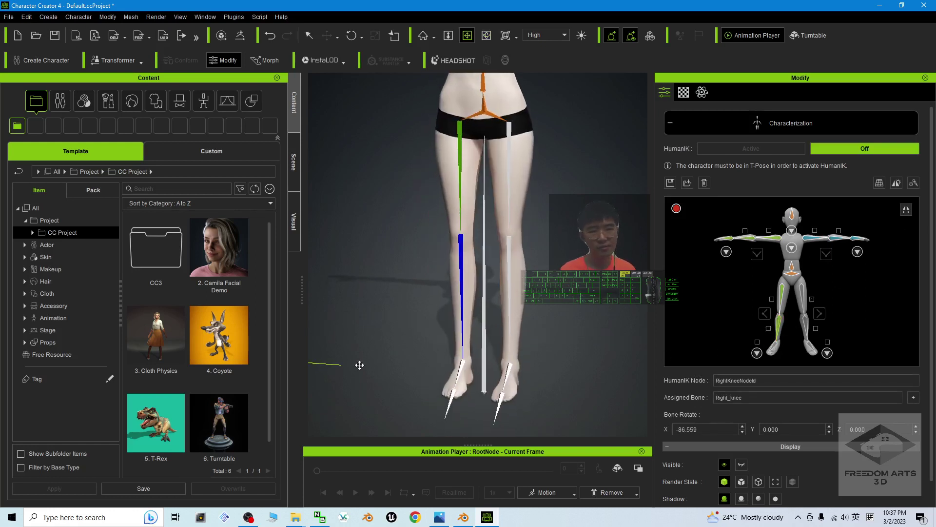
- Assign the HumanIK right ankle node to the Right_ankle bone and the left hip node to the Left_leg bone
click(773, 347)
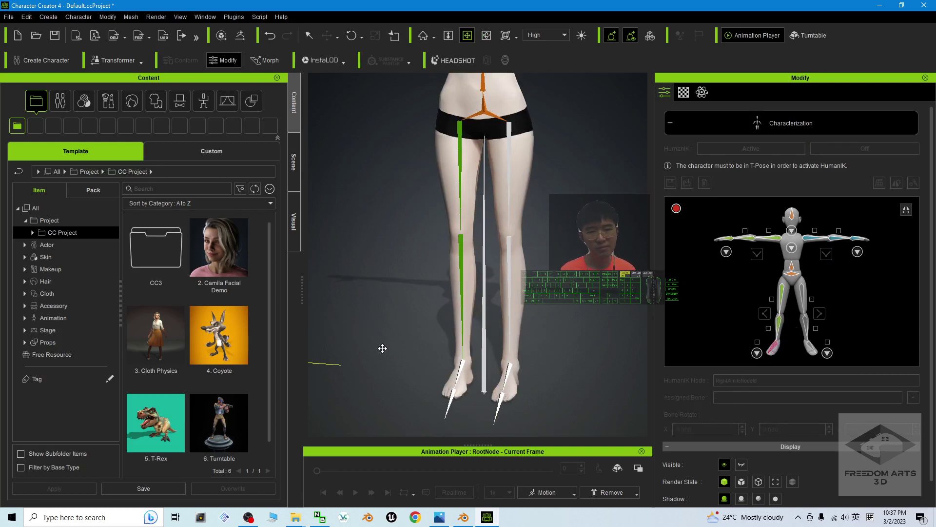
click(460, 366)
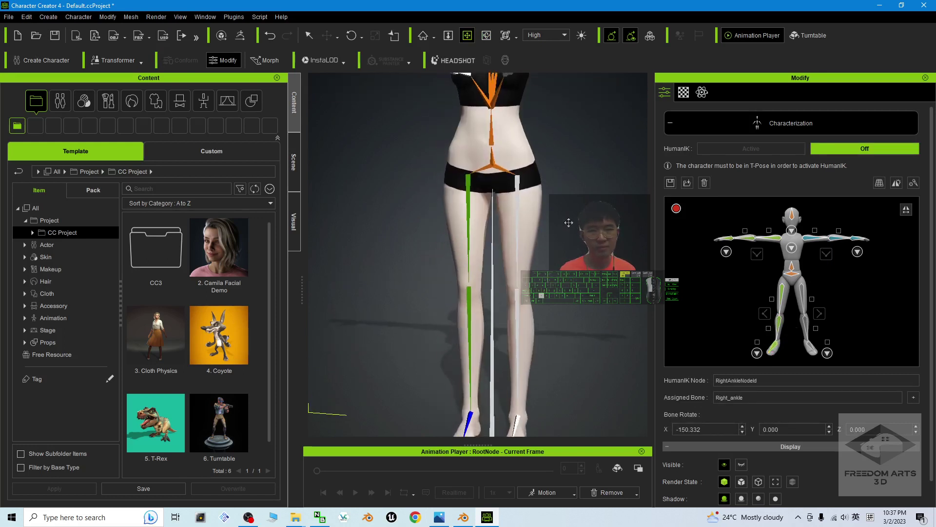
click(802, 293)
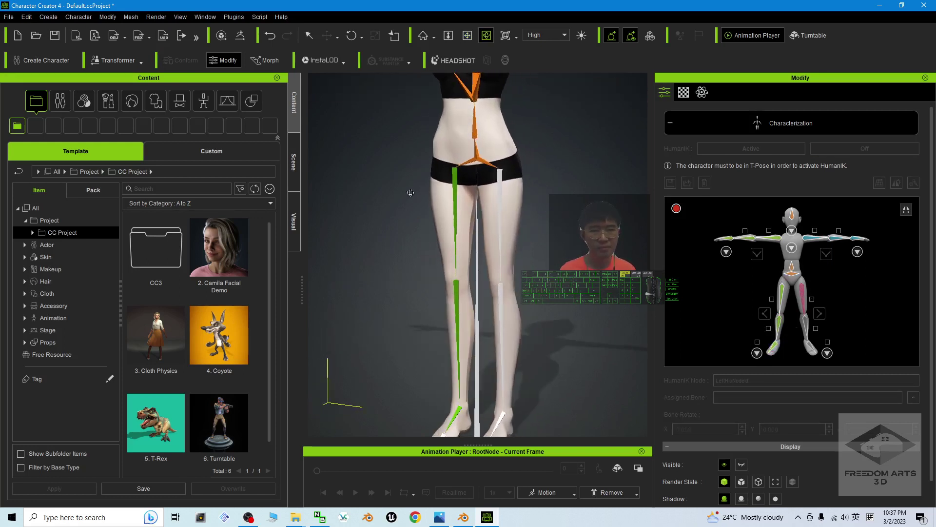
click(500, 195)
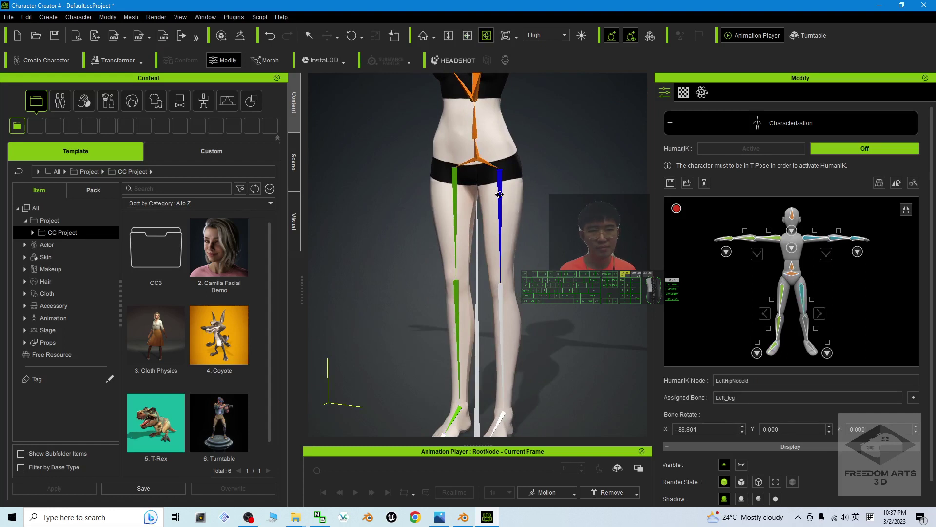
- Assign the HumanIK left knee node to the left lower-leg bone and the left ankle node to the Left_ankle bone
click(807, 316)
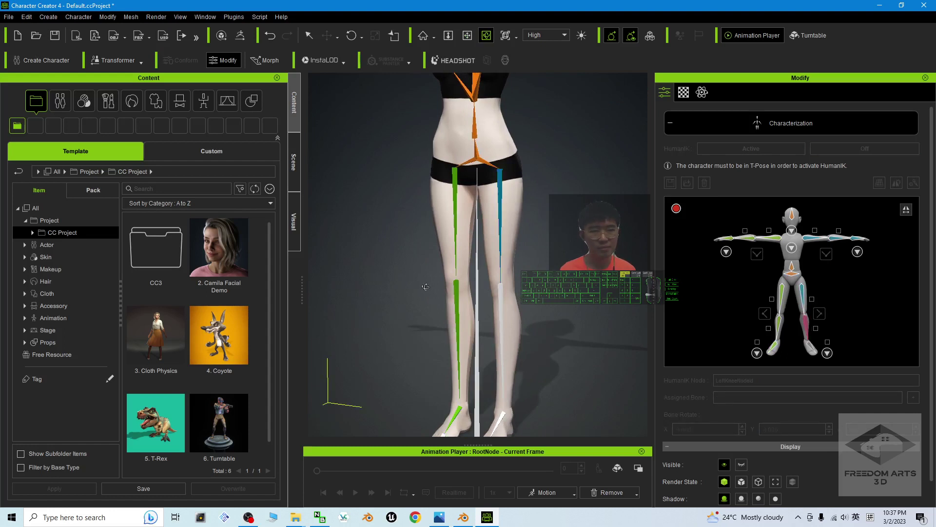
click(502, 301)
click(809, 350)
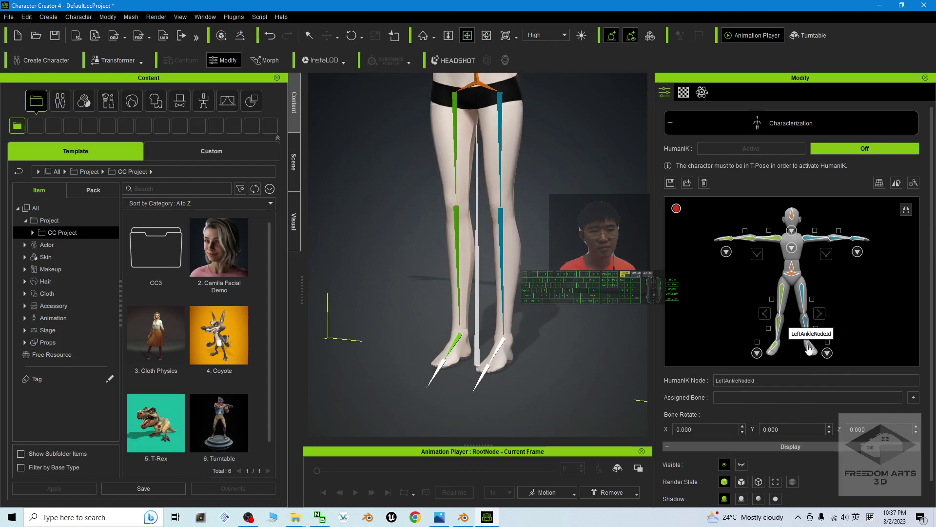
click(502, 344)
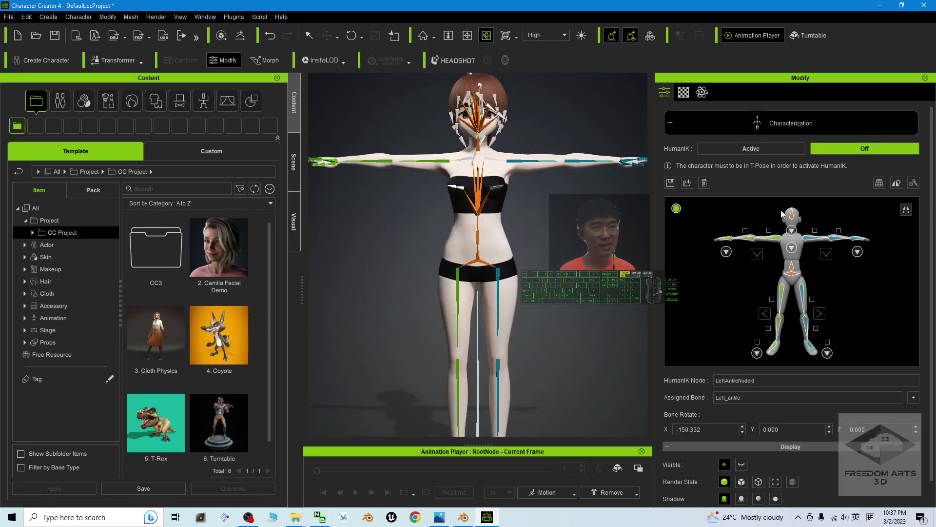
- Activate HumanIK for the character and leave the Characterization settings
click(773, 150)
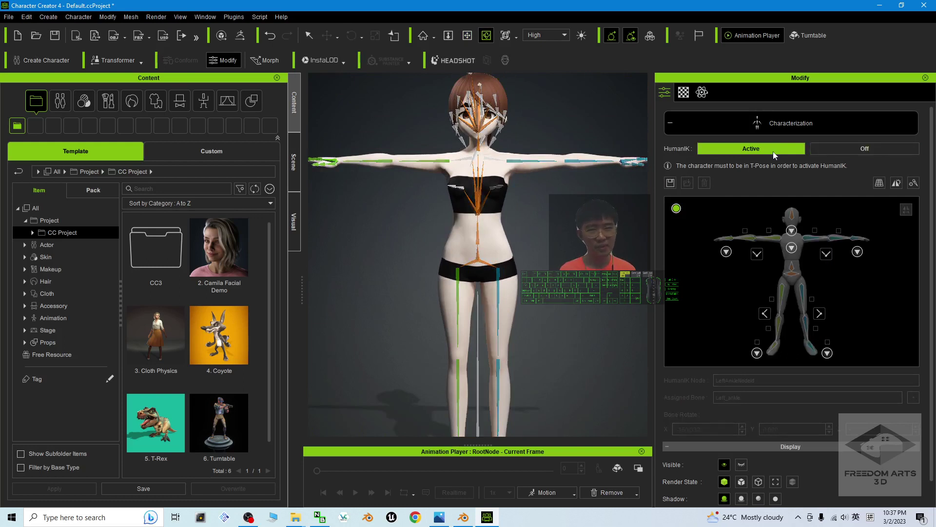
click(775, 124)
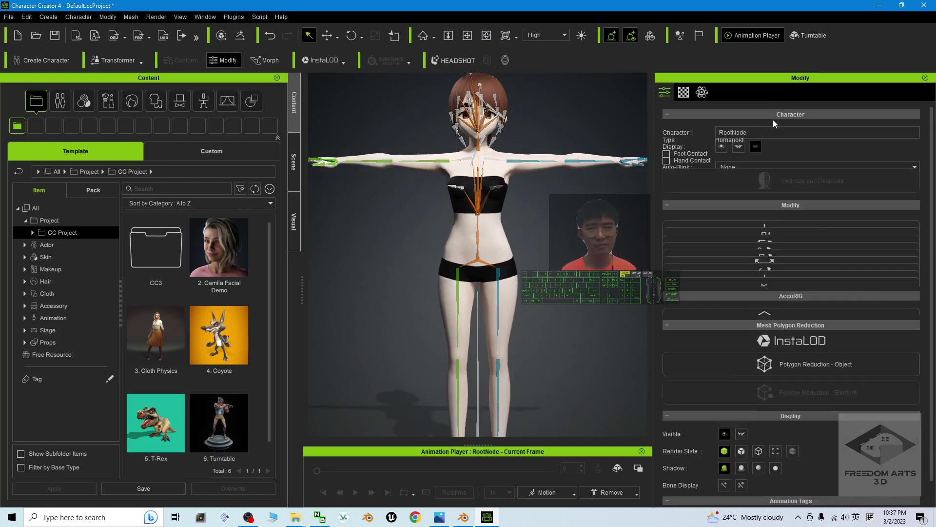
- Examine the characterized avatar from several angles, then closely inspect its face, eyebrows and eyes
scroll(527, 209, up, 2)
drag(496, 264, 609, 251)
scroll(533, 222, down, 3)
key(x)
key(c)
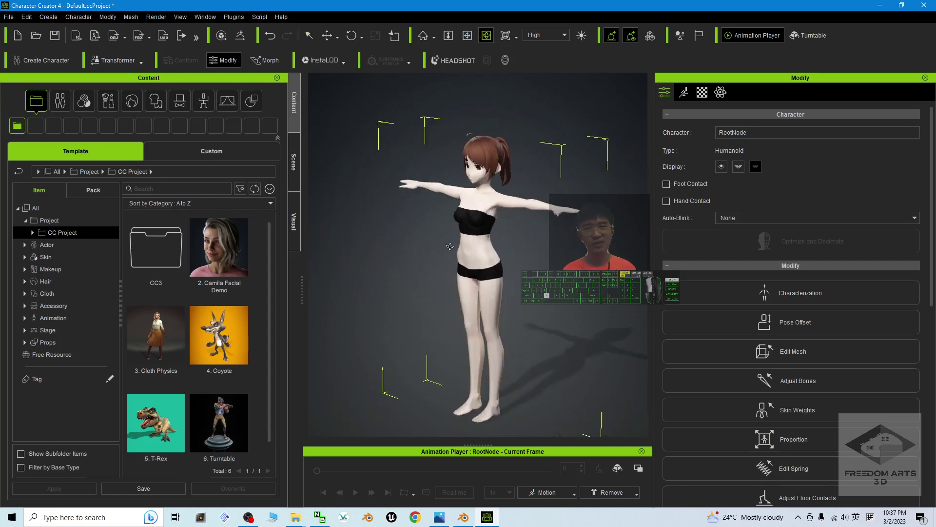
scroll(565, 196, up, 5)
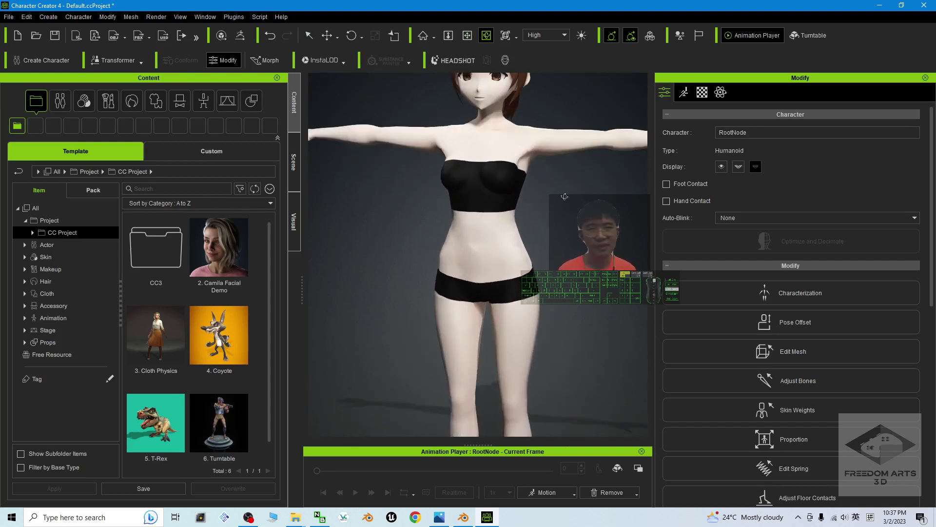
key(x)
drag(537, 136, 436, 283)
scroll(561, 390, up, 4)
key(c)
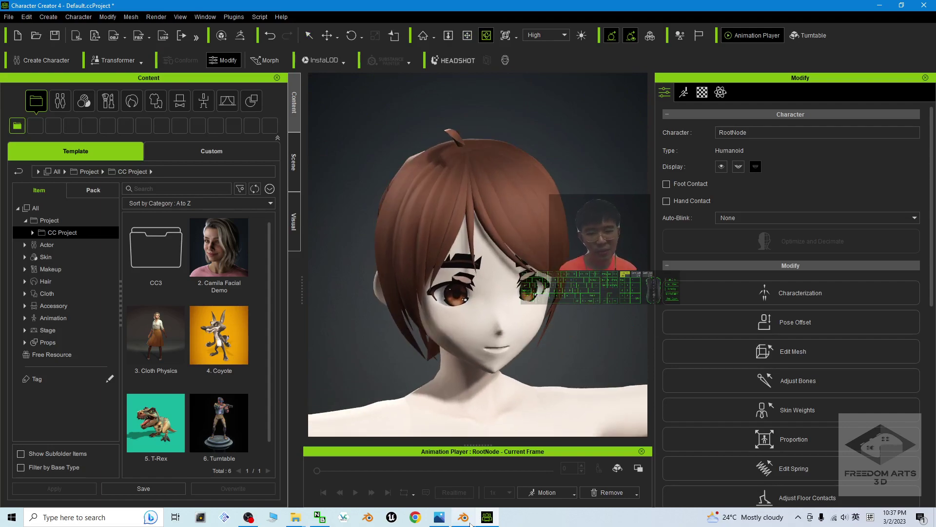
- Switch to Blender, examine the original avatar's face for comparison and return to Character Creator
click(469, 521)
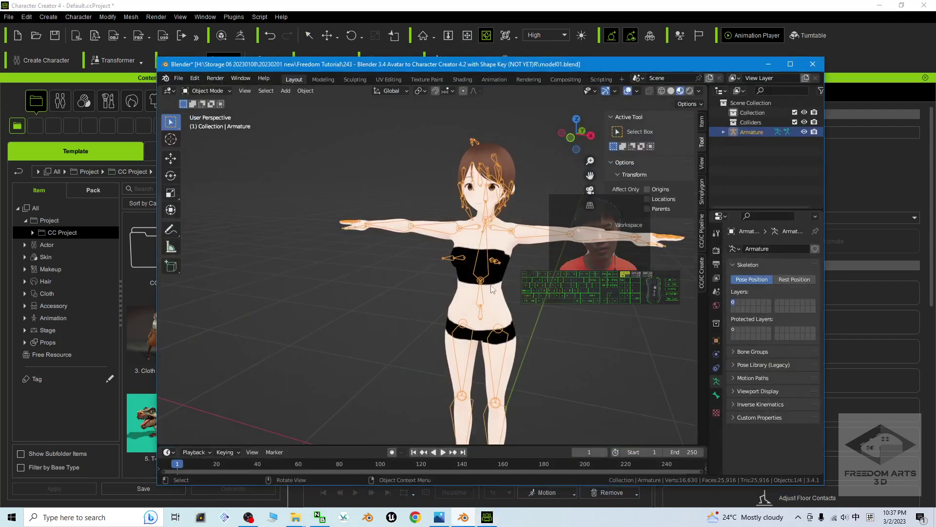
middle_drag(558, 238, 527, 256)
scroll(527, 256, up, 2)
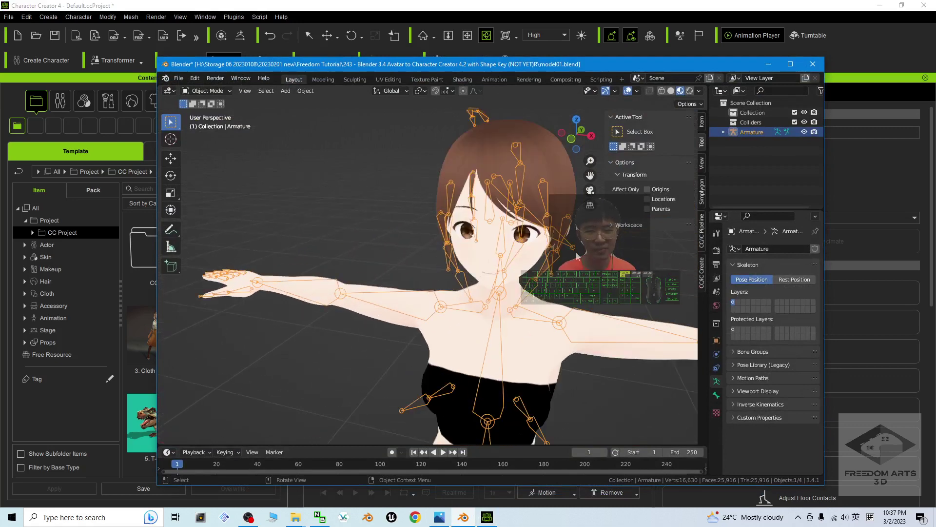
scroll(414, 232, up, 3)
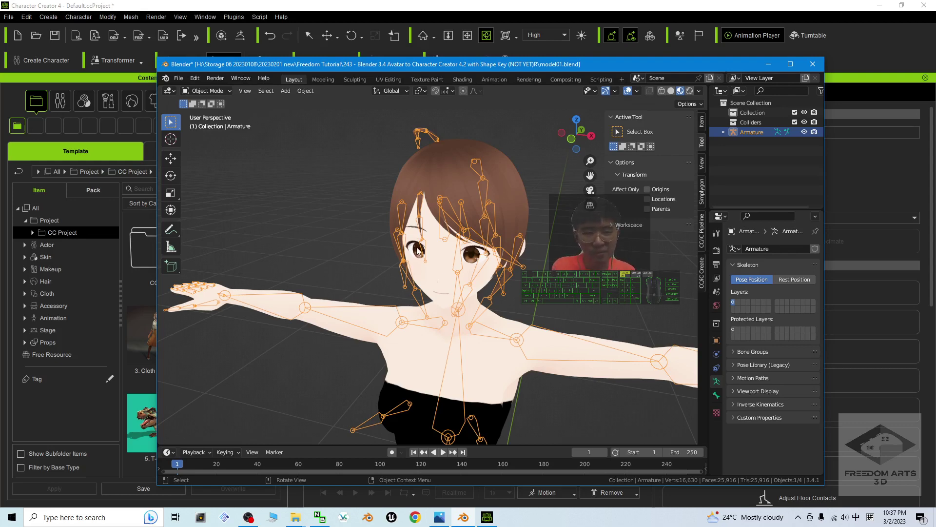
click(778, 66)
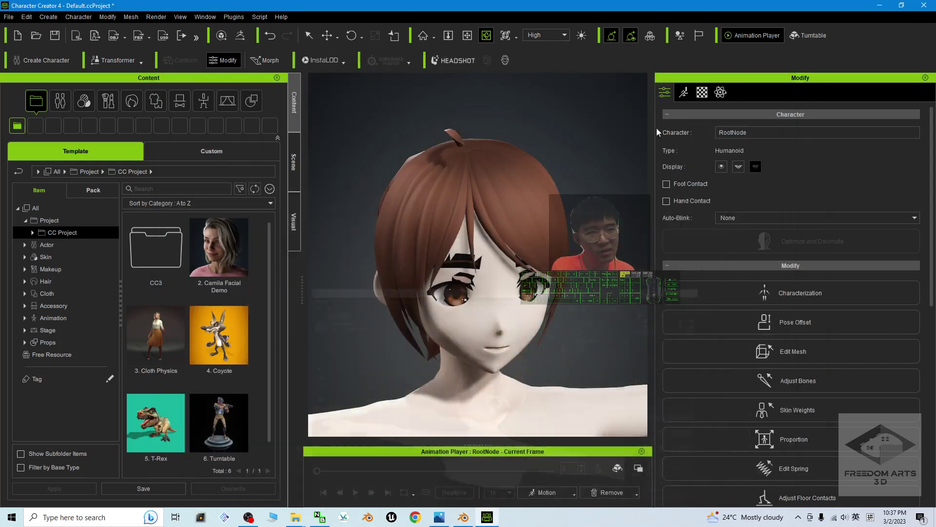
- Open the character's material list and select the EyeIris material of the Face mesh
click(702, 93)
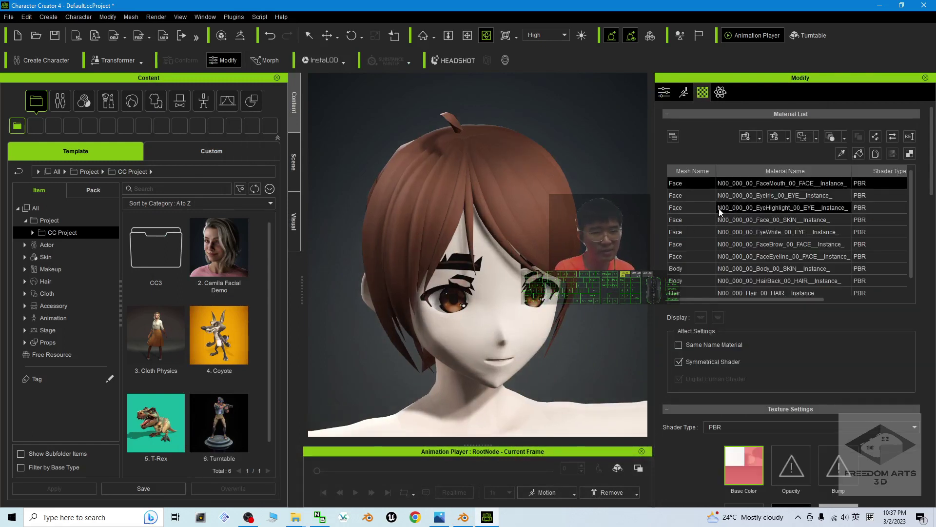
click(781, 195)
click(766, 186)
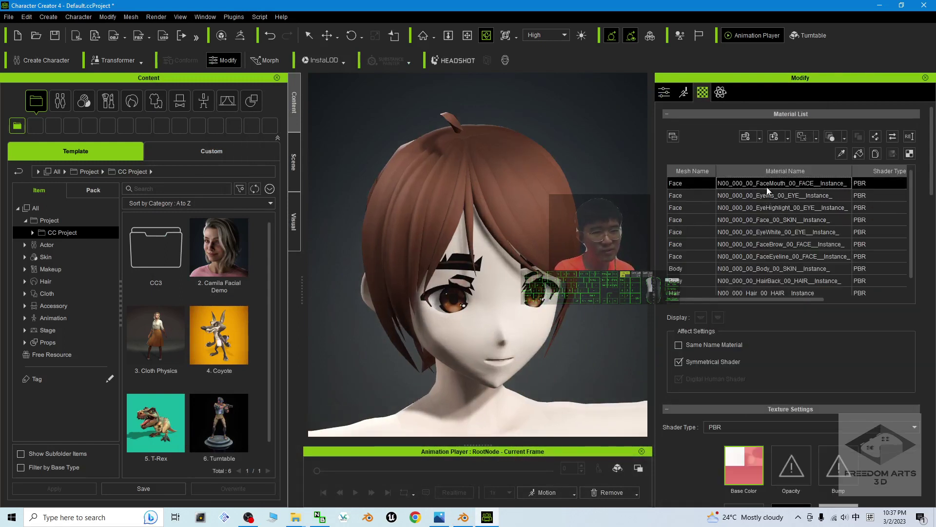
click(760, 196)
click(772, 186)
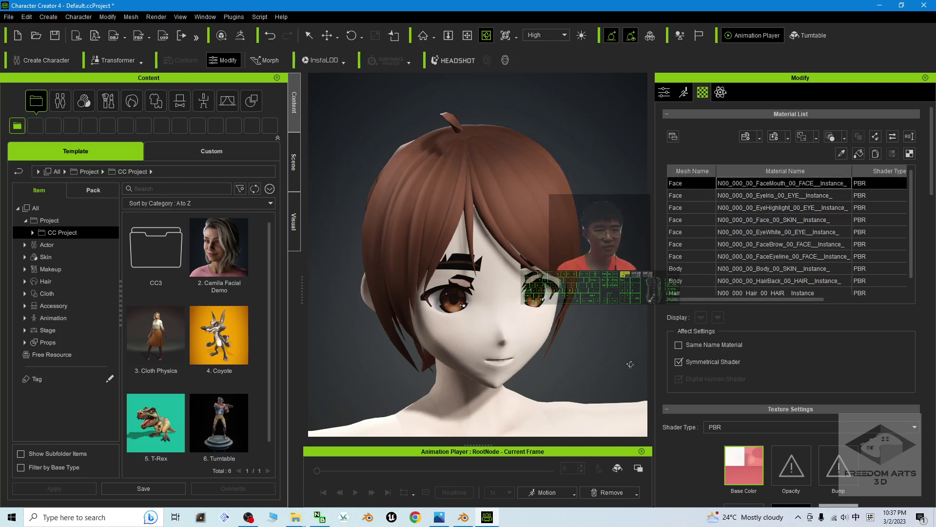
click(749, 196)
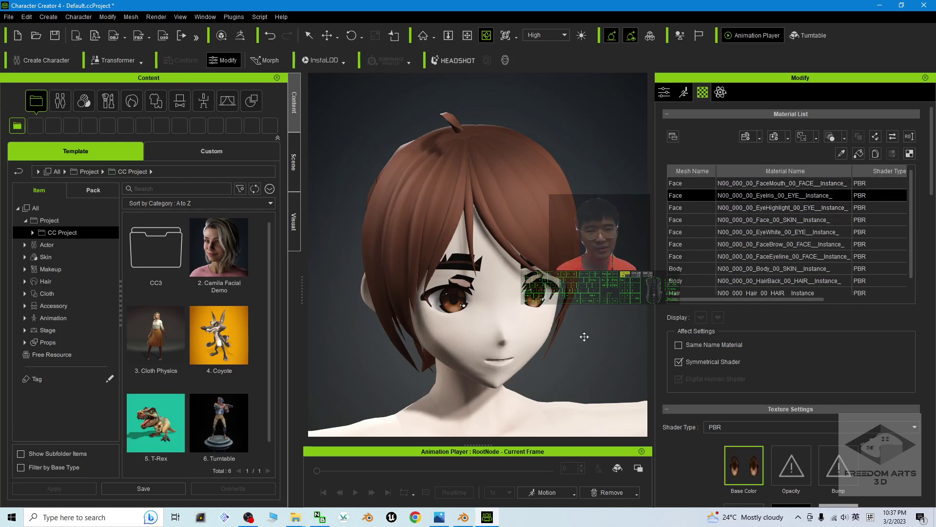
- Copy the EyeIris material's Base Color texture and paste it into the Opacity channel
middle_drag(584, 336, 591, 322)
scroll(760, 457, down, 1)
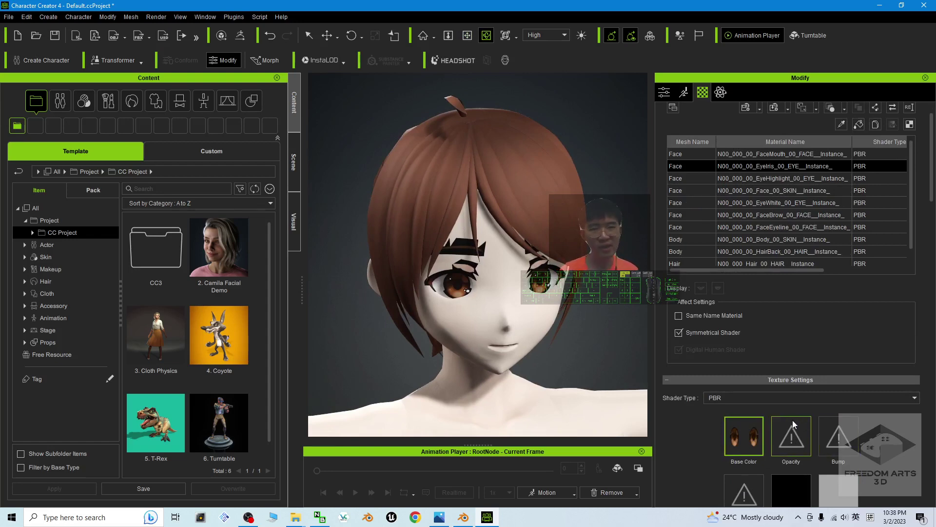
scroll(785, 424, down, 2)
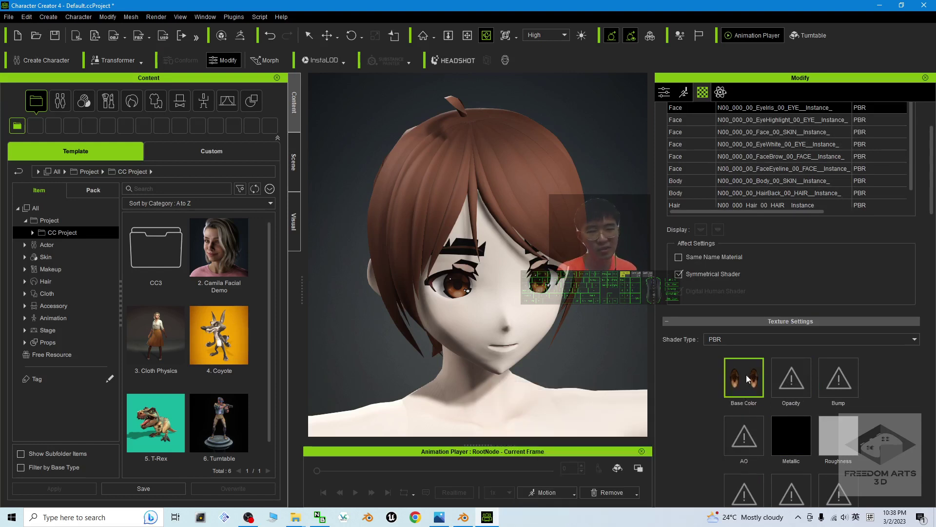
mouse_move(746, 373)
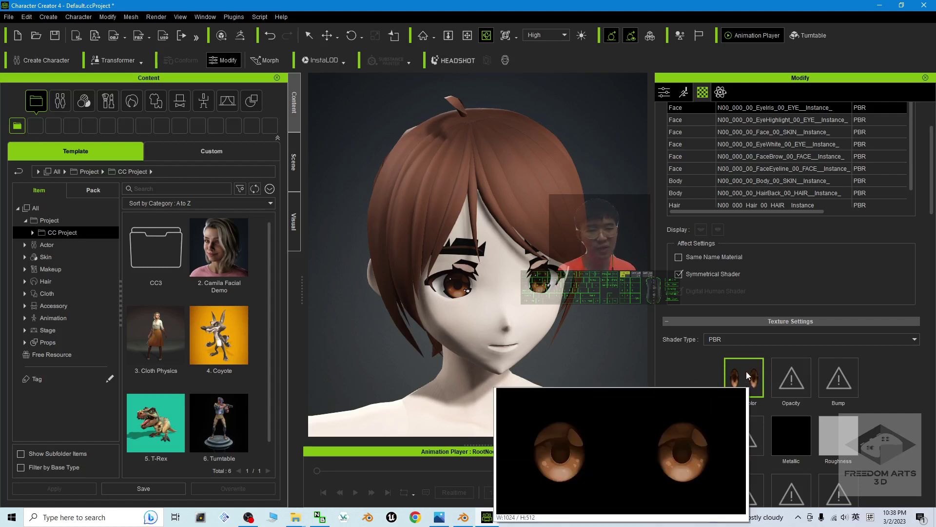
right_click(752, 382)
click(772, 405)
right_click(786, 379)
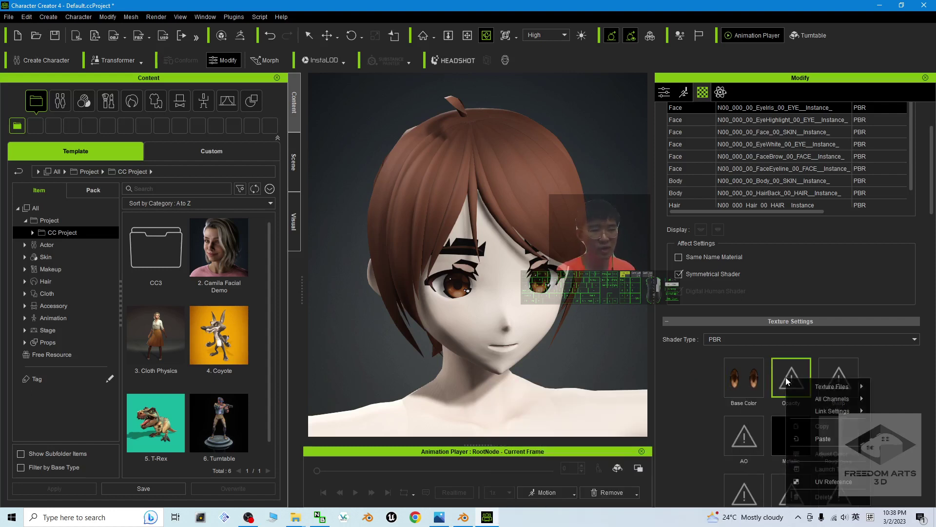
click(789, 390)
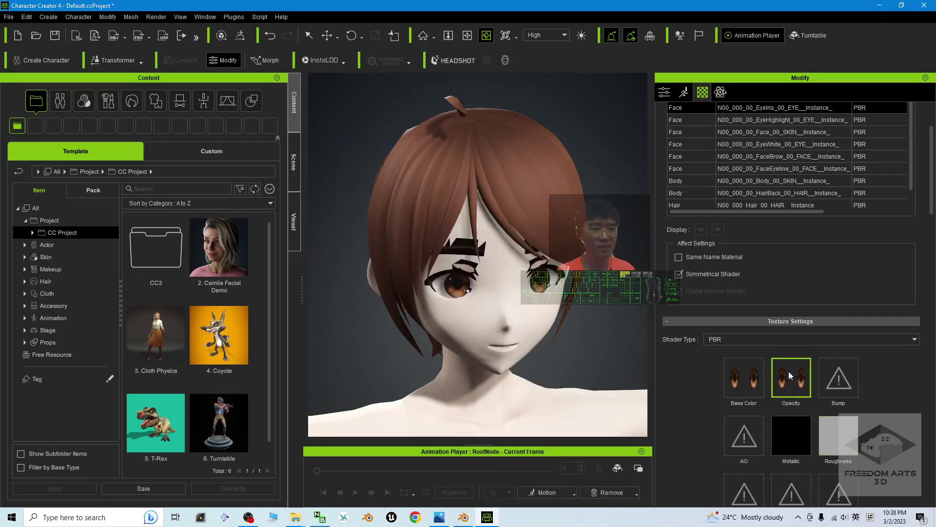
- Paste the copied iris texture back onto the EyeIris material's Base Color channel
click(743, 374)
right_click(743, 374)
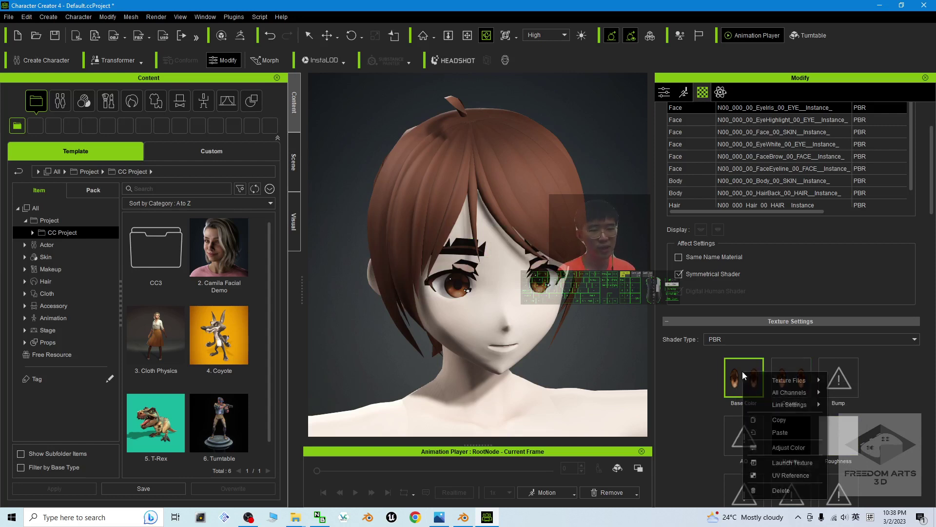
click(777, 431)
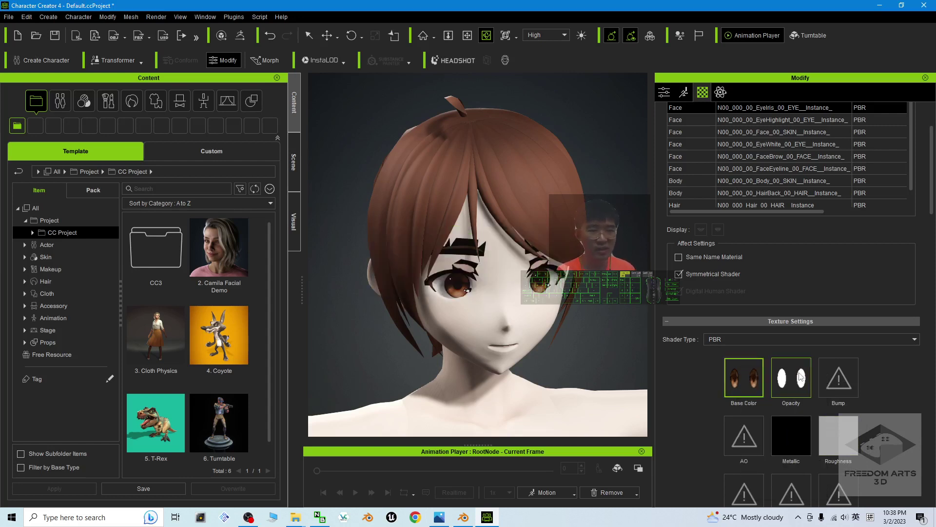
- Copy the EyeHighlight material's Base Color texture and paste it back onto the same channel
scroll(795, 212, up, 1)
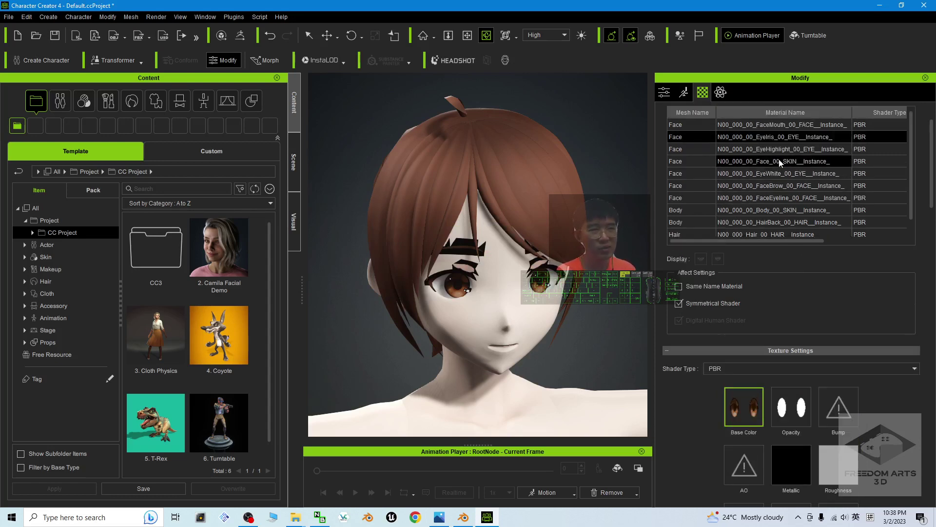
click(764, 149)
right_click(742, 399)
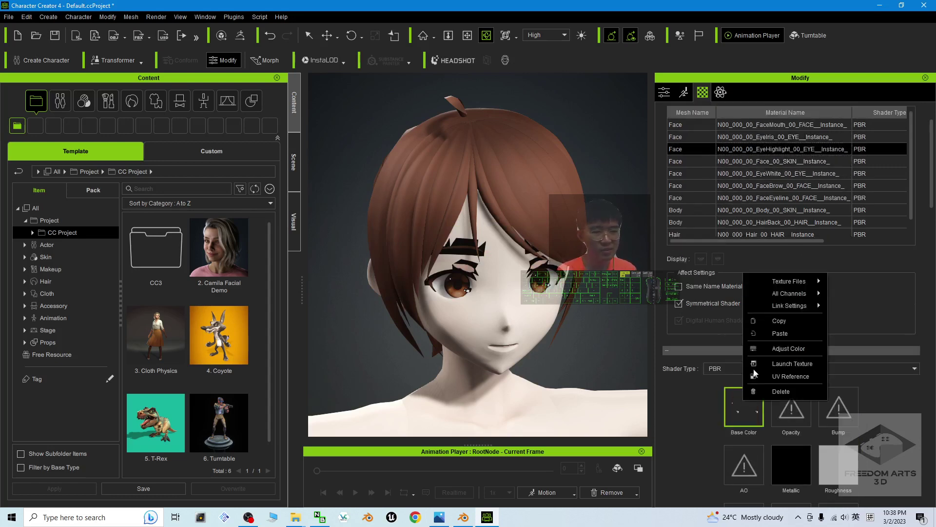
click(777, 320)
right_click(744, 402)
click(788, 341)
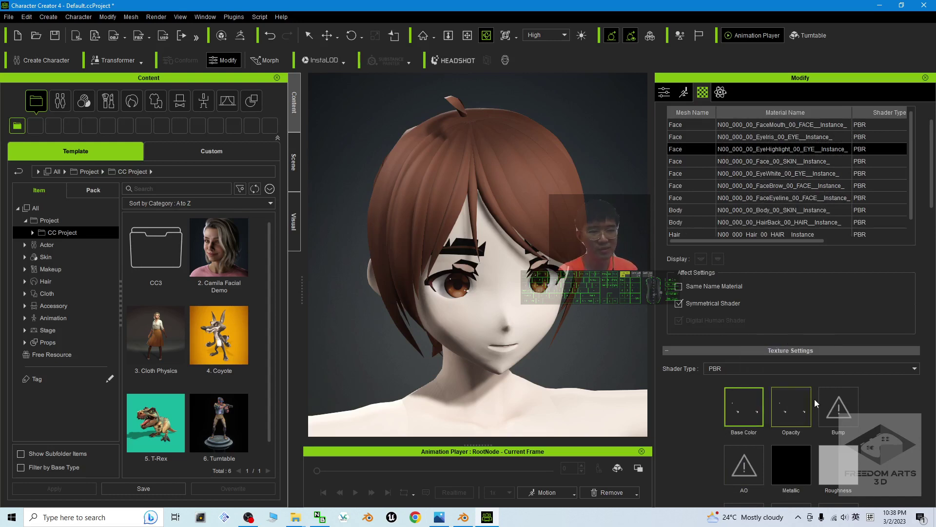
- Copy the FaceBrow material's Base Color texture and paste it back onto its own Base Color channel
click(760, 162)
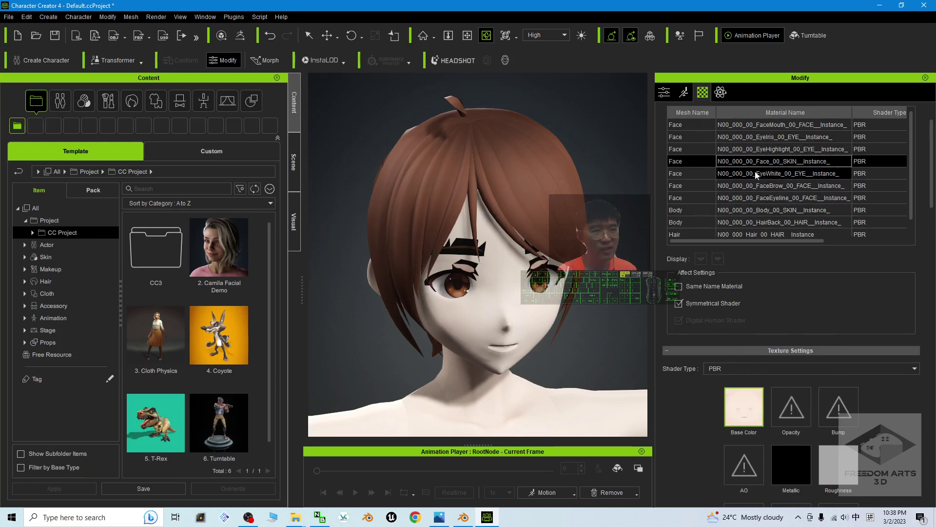
click(753, 173)
click(756, 185)
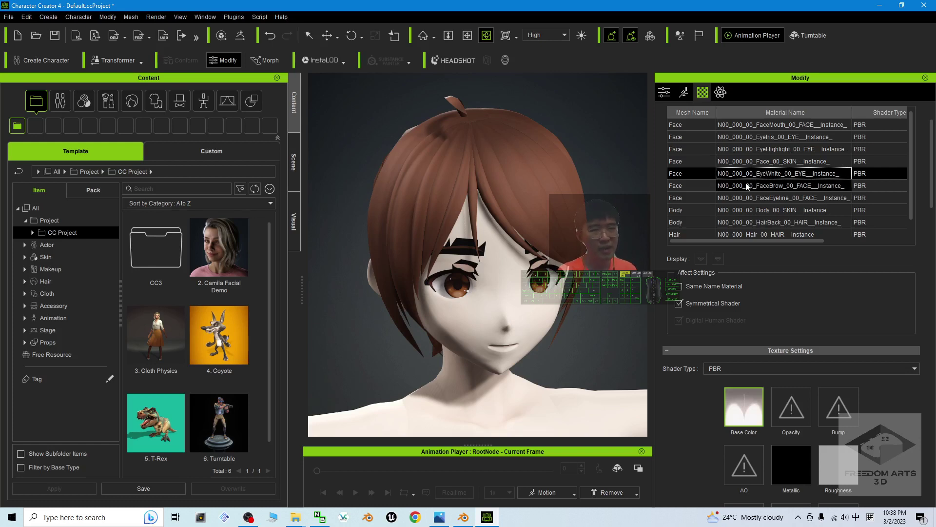
right_click(740, 405)
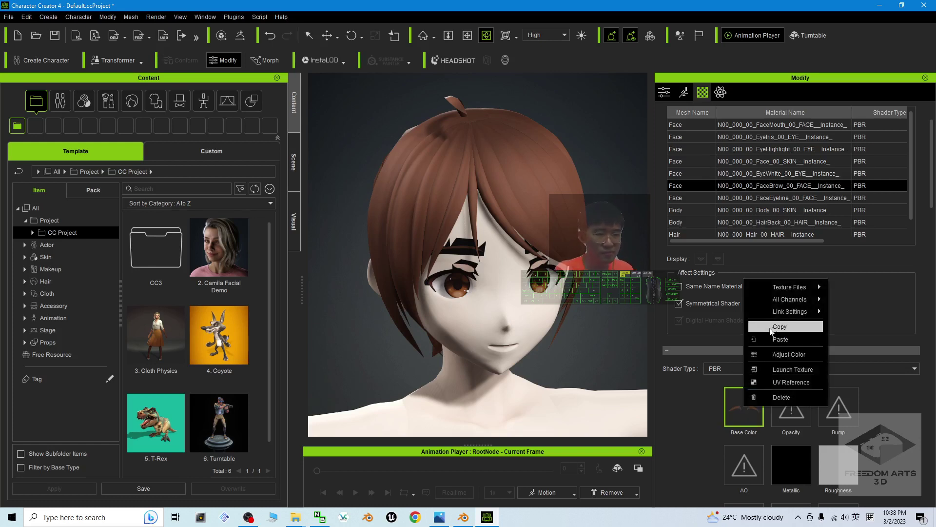
click(772, 326)
right_click(751, 408)
click(779, 344)
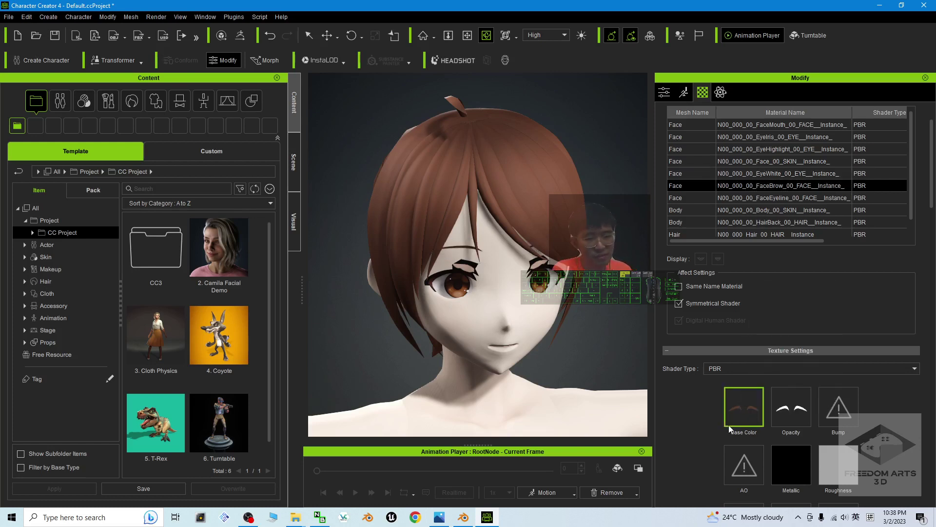
- Copy the FaceEyeline material's Base Color texture and paste it back onto its own Base Color channel
click(767, 199)
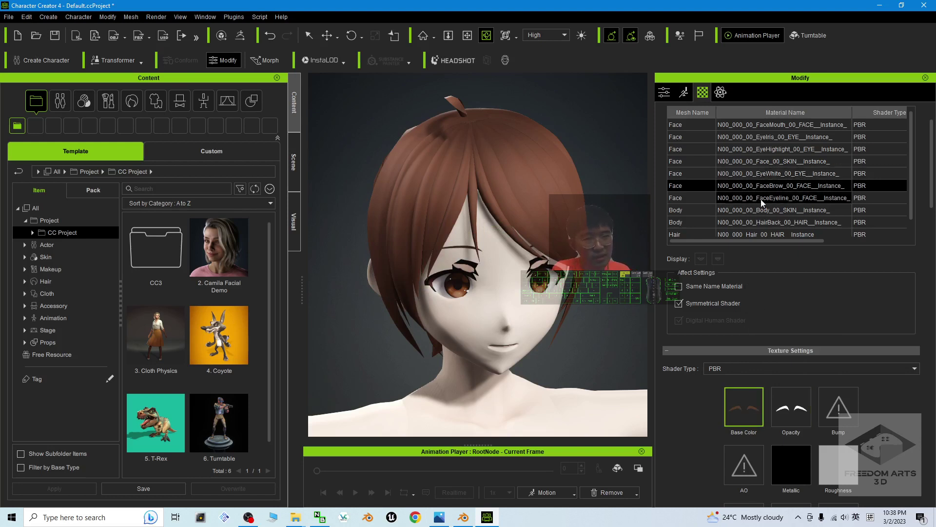
right_click(752, 404)
click(786, 327)
right_click(750, 417)
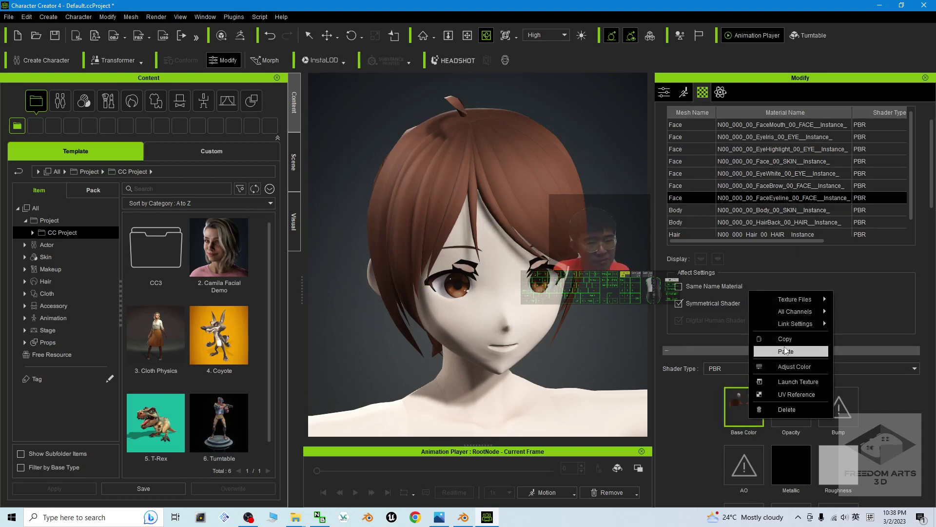
click(784, 350)
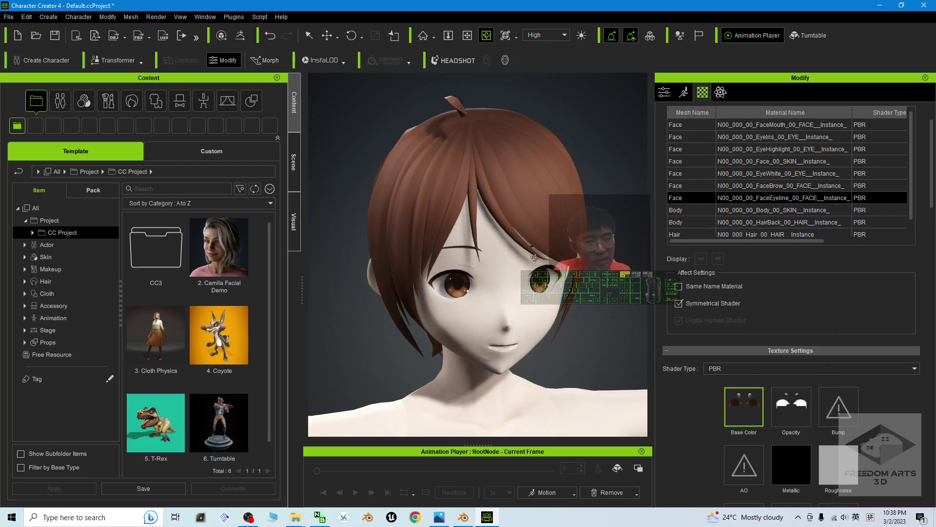
- Examine the face materials up close and the full character from several angles
scroll(794, 197, down, 2)
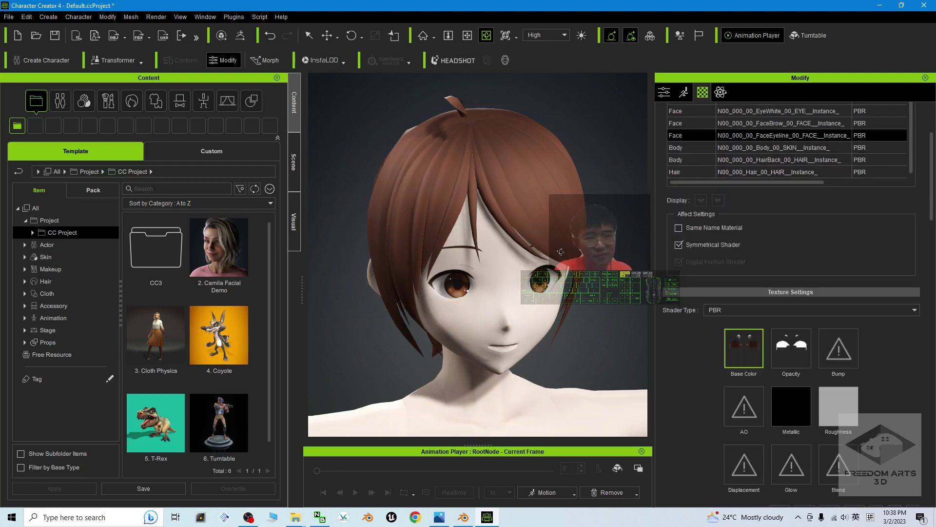
scroll(560, 252, down, 5)
key(x)
drag(560, 359, 570, 239)
key(c)
drag(429, 237, 466, 230)
scroll(431, 278, down, 4)
key(x)
key(c)
drag(431, 278, 366, 250)
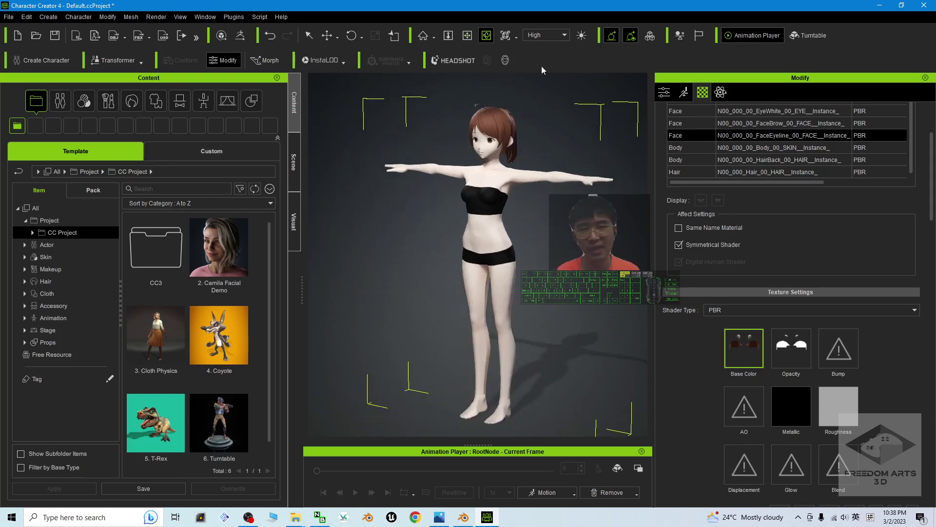
- Restore the Character Creator window to a smaller size and arrange it beside the 01 - From Blender folder window
double_click(467, 4)
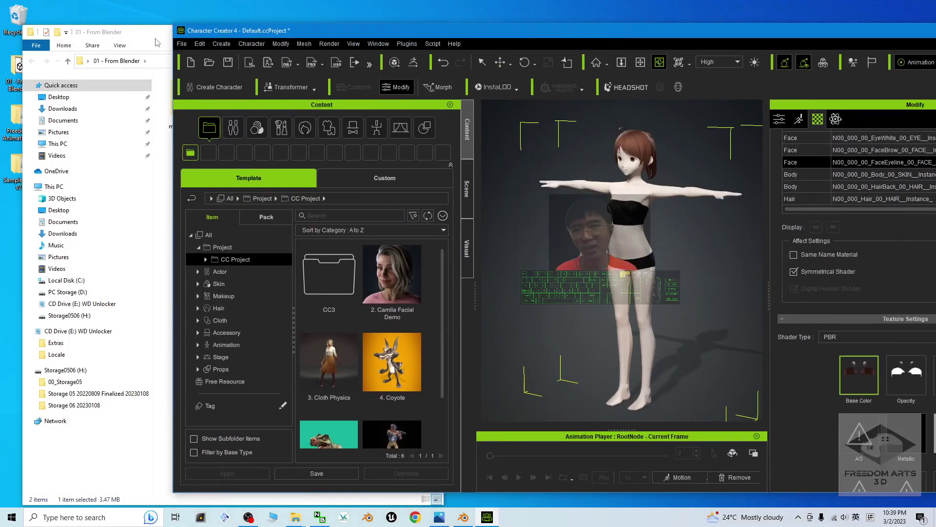
drag(155, 36, 131, 43)
drag(505, 32, 594, 61)
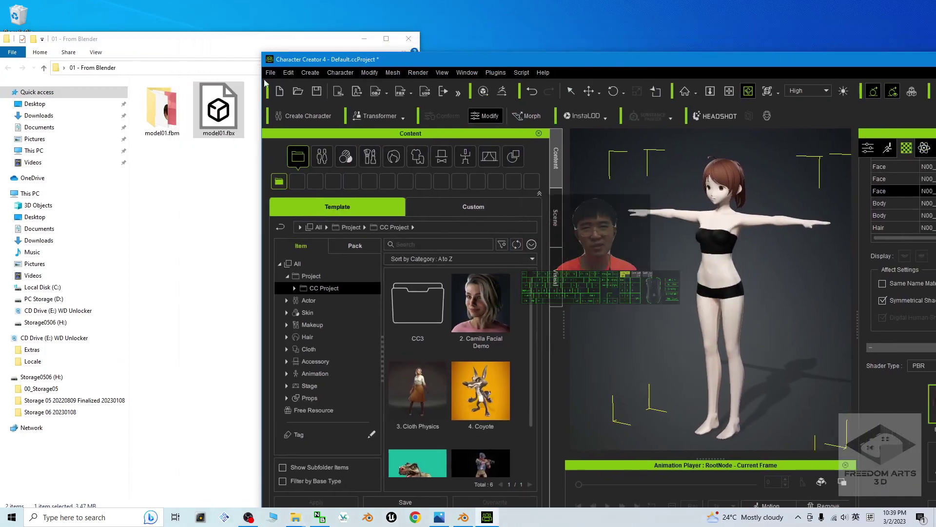
- Start saving the project as a new file, with the Desktop folder 01 - From Blender as the destination
click(270, 73)
click(304, 139)
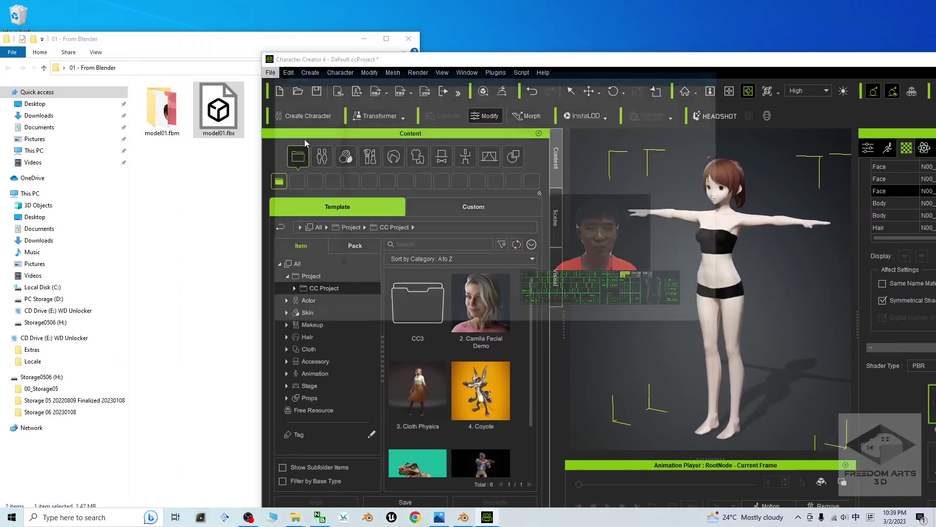
click(197, 217)
click(205, 66)
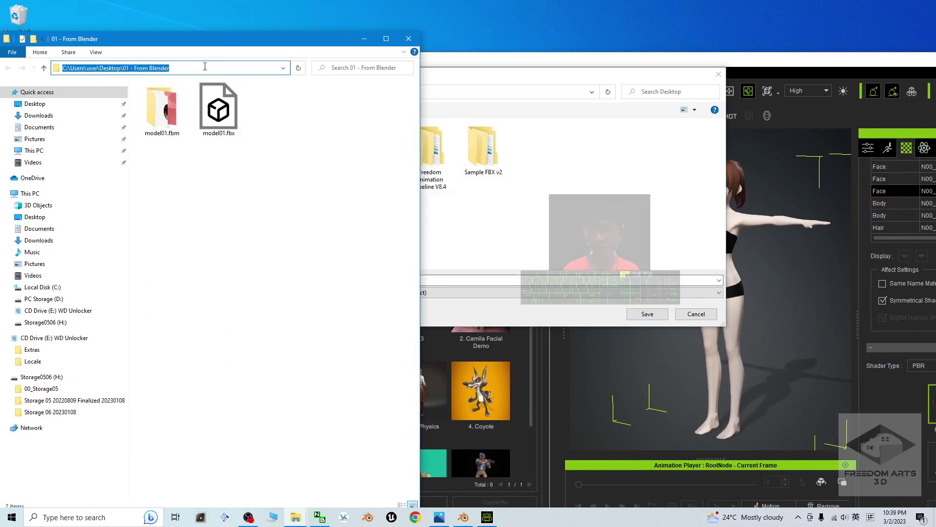
click(485, 91)
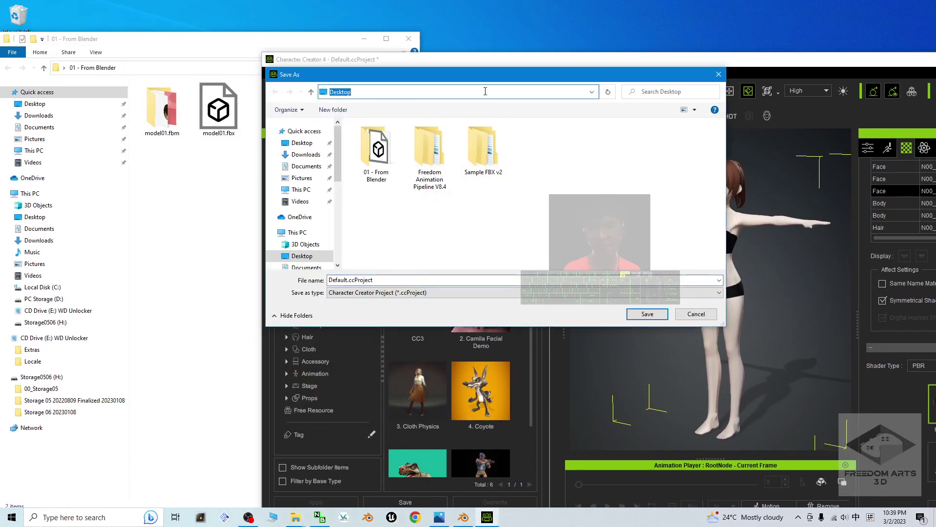
key(ctrl+v)
key(Return)
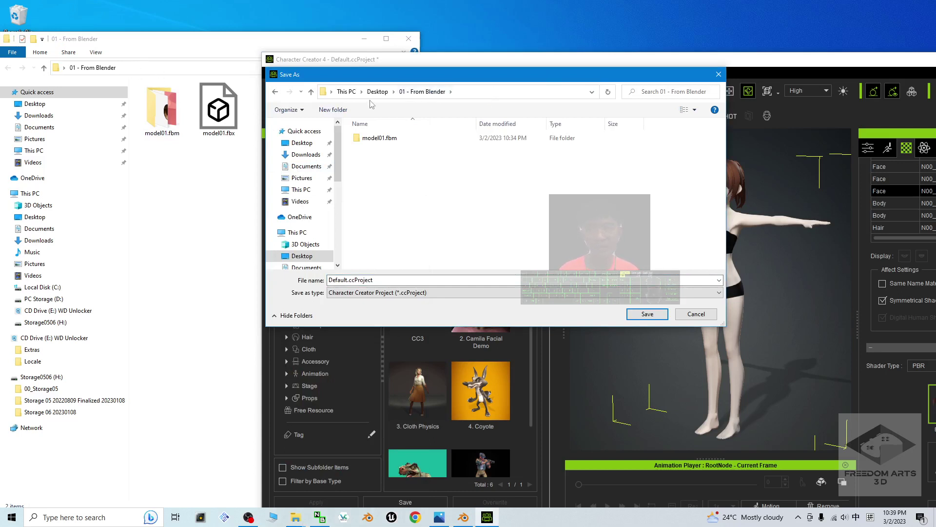
- Name the project file model01, switch the input language to English for it, and save it as a ccProject
double_click(385, 281)
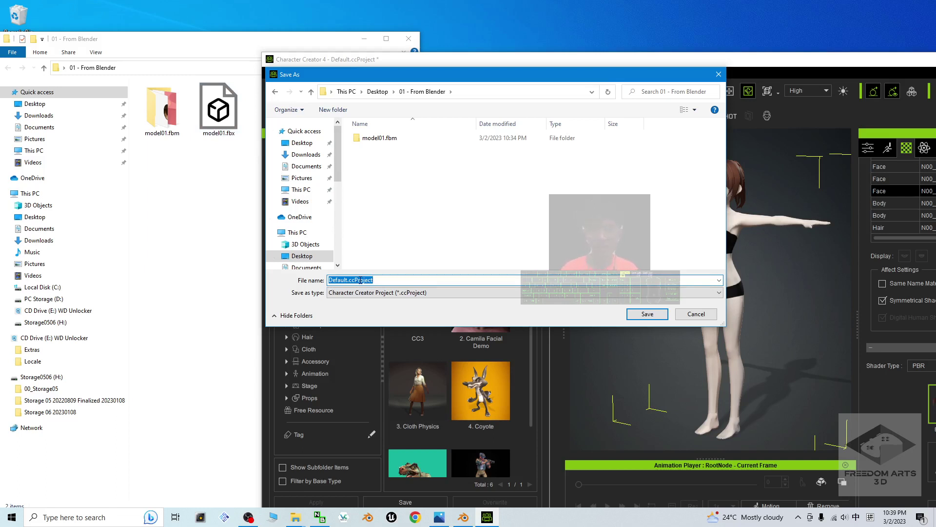
text(model)
key(BackSpace)
key(BackSpace)
key(BackSpace)
key(BackSpace)
key(BackSpace)
key(alt+shift)
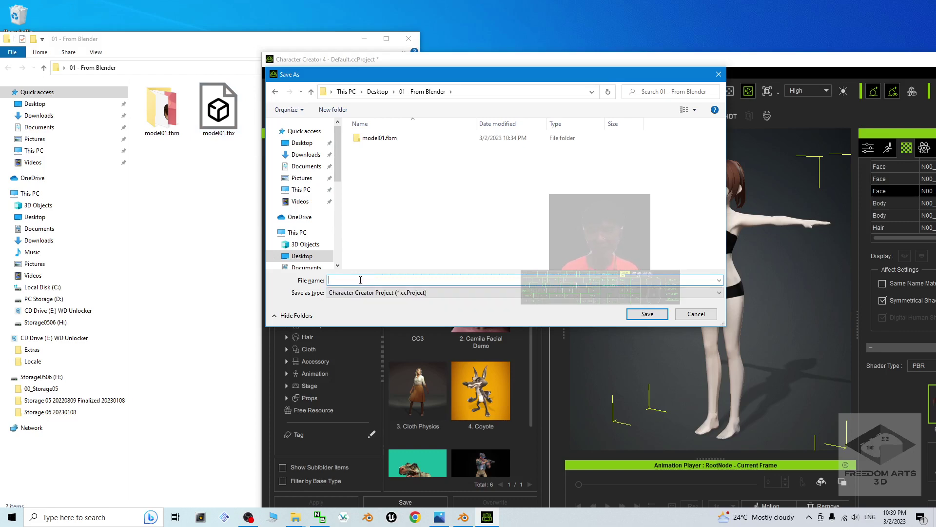
text(model01)
click(648, 314)
click(219, 197)
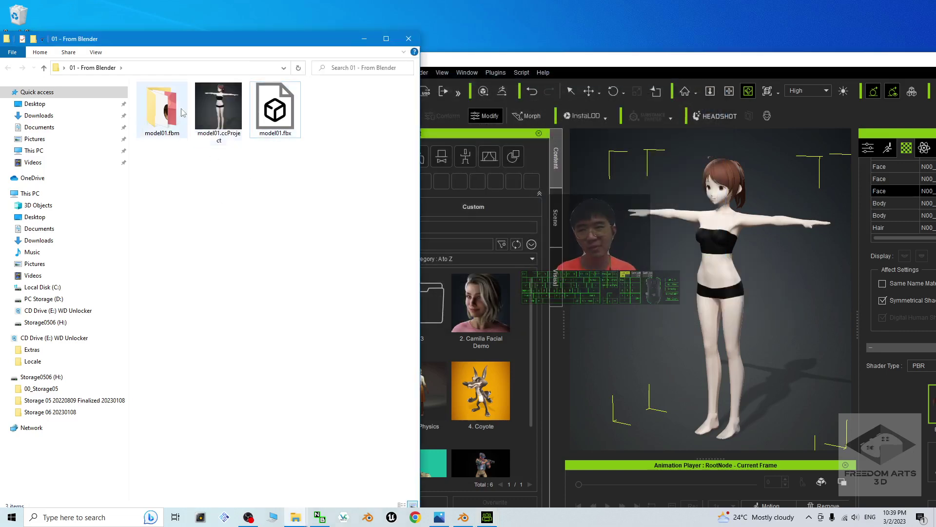
- Export the character as model01.iAvatar into the 01 - From Blender folder
drag(454, 56, 500, 54)
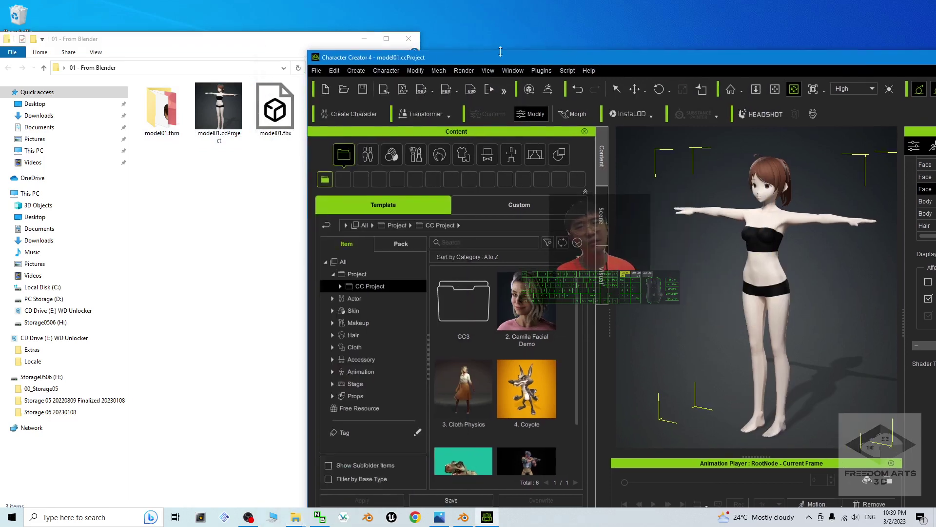
click(316, 70)
mouse_move(373, 166)
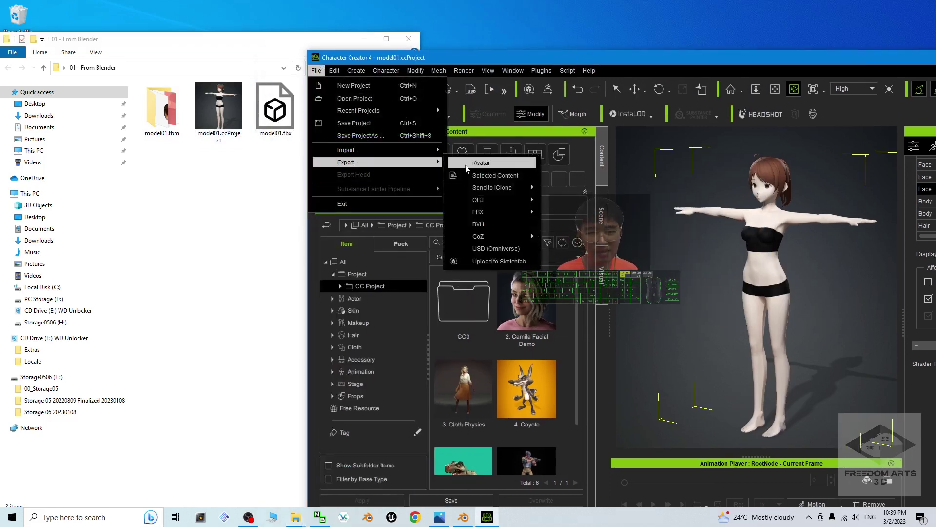
click(466, 164)
click(614, 402)
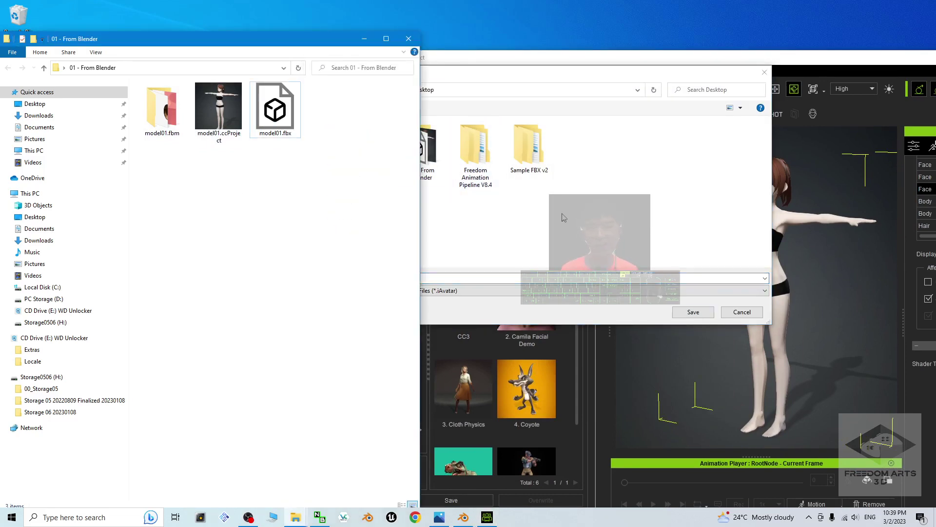
double_click(422, 146)
double_click(384, 277)
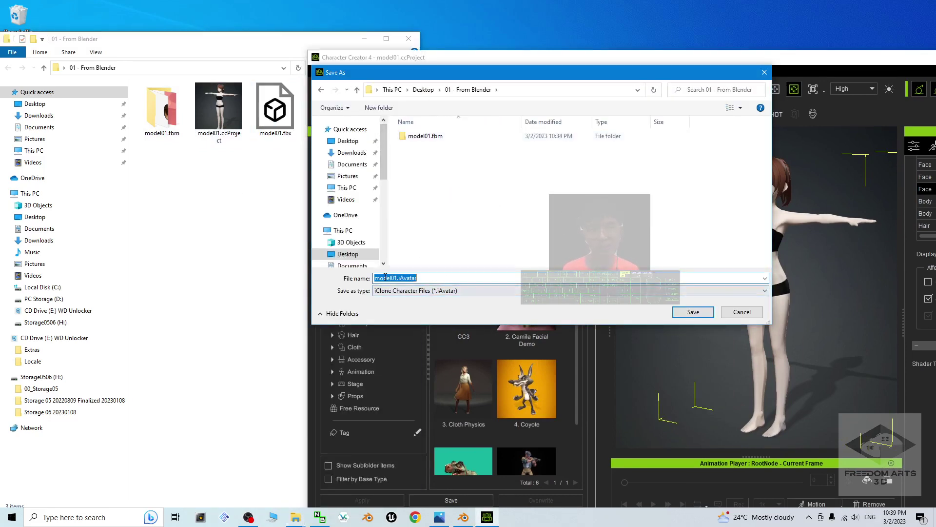
click(693, 312)
click(275, 109)
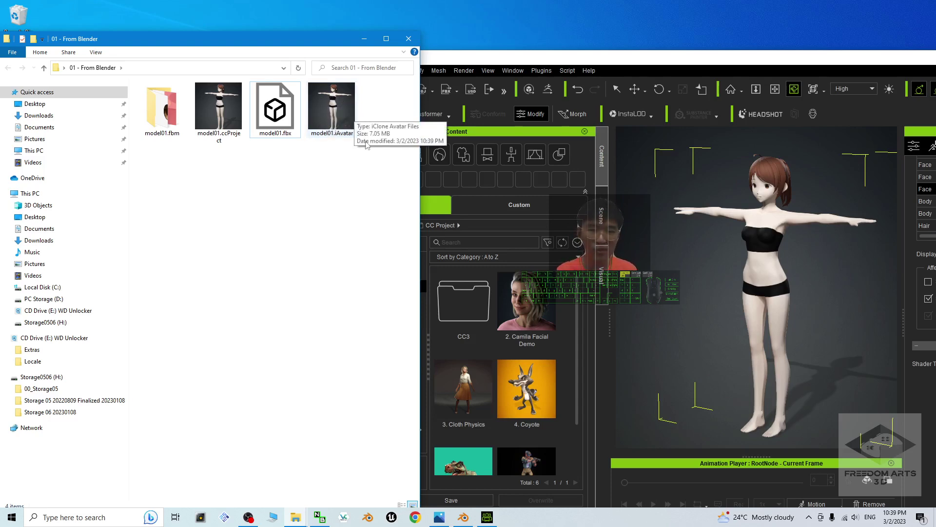
- Maximize the Character Creator window to view the character, and switch to cover.jpg in the photo viewer
drag(675, 55, 472, 1)
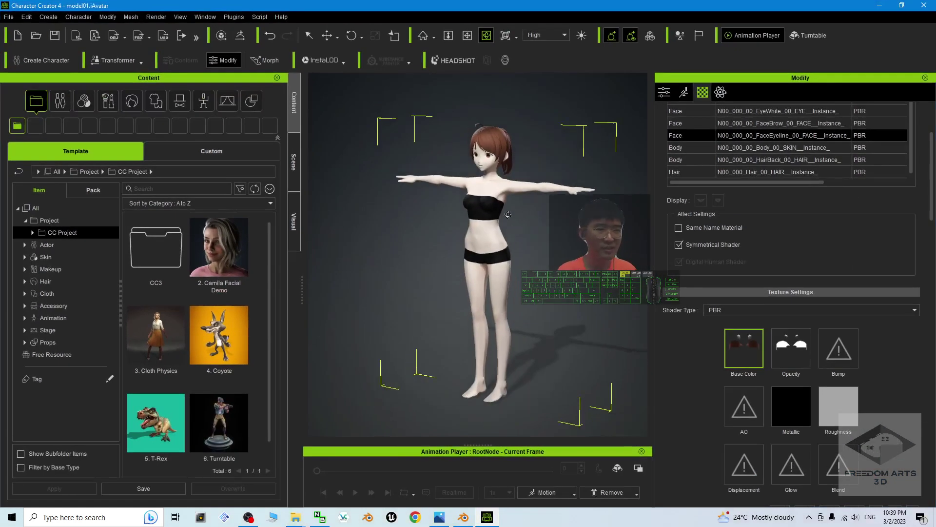
scroll(508, 215, up, 2)
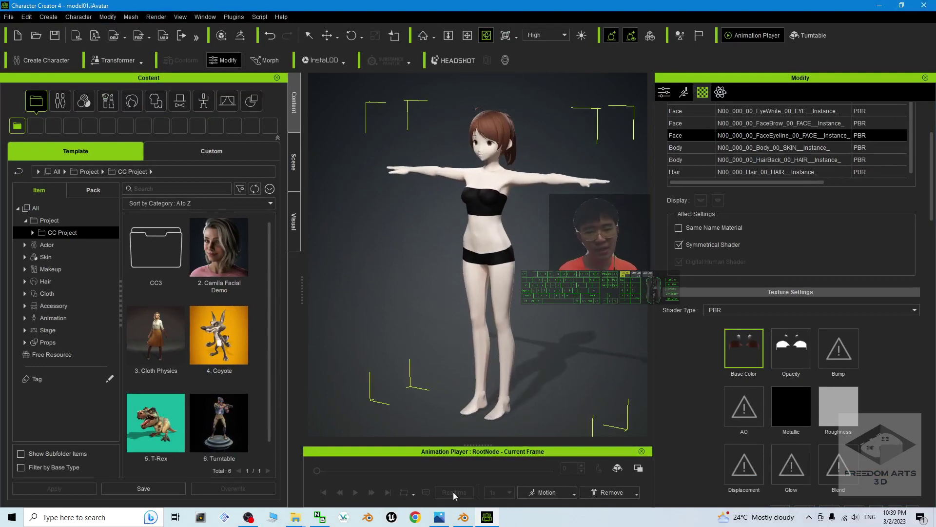
click(439, 516)
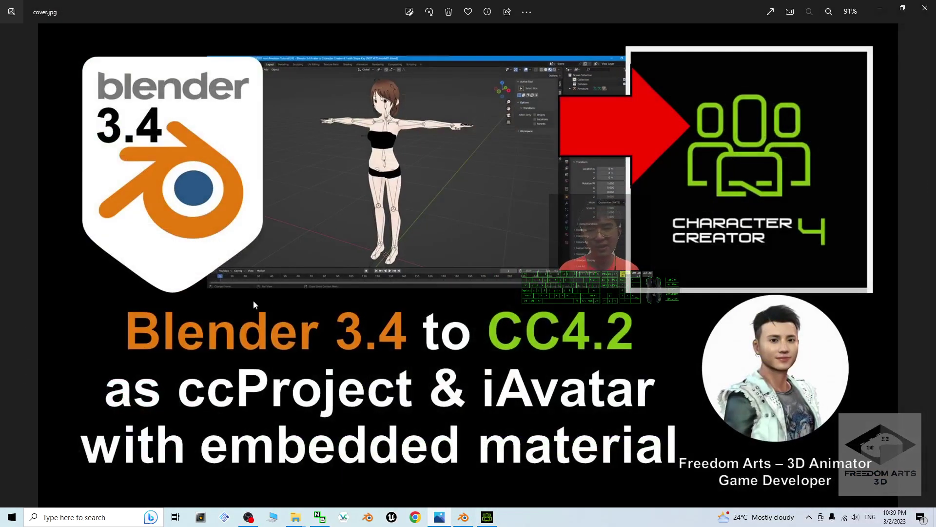